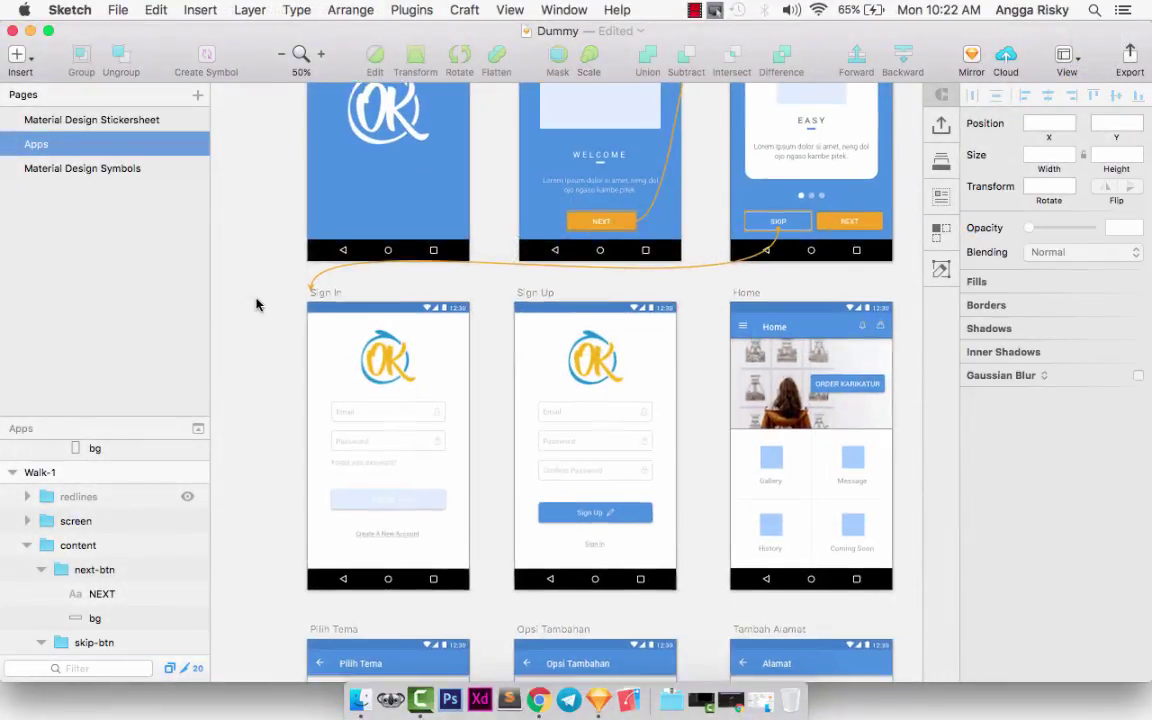
Step: Select the Gallery tile's Rectangle 3 layer on the Home screen using Pick Layer
scroll(256, 305, "down", 5)
scroll(669, 193, "right", 8)
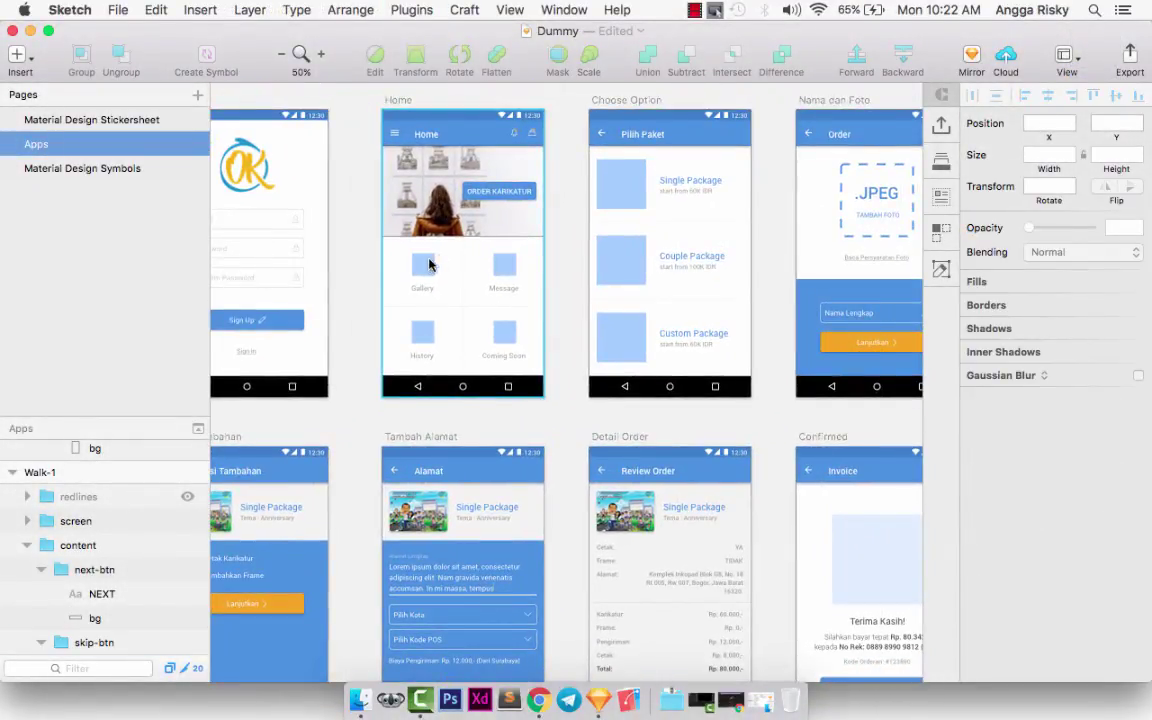
right_click(425, 160)
left_click(678, 189)
right_click(425, 160)
mouse_move(540, 169)
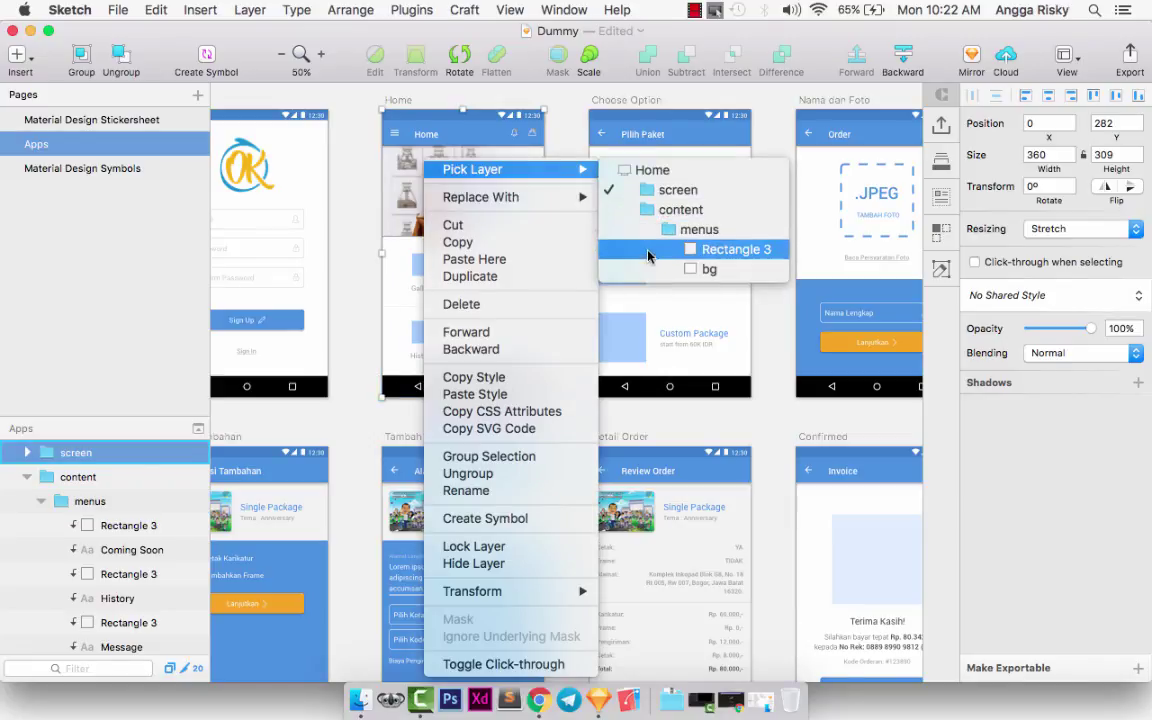
left_click(648, 250)
Step: Add the Choose Option artboard to the selection and create a User Flows link
left_click(622, 100)
left_click(411, 10)
mouse_move(495, 104)
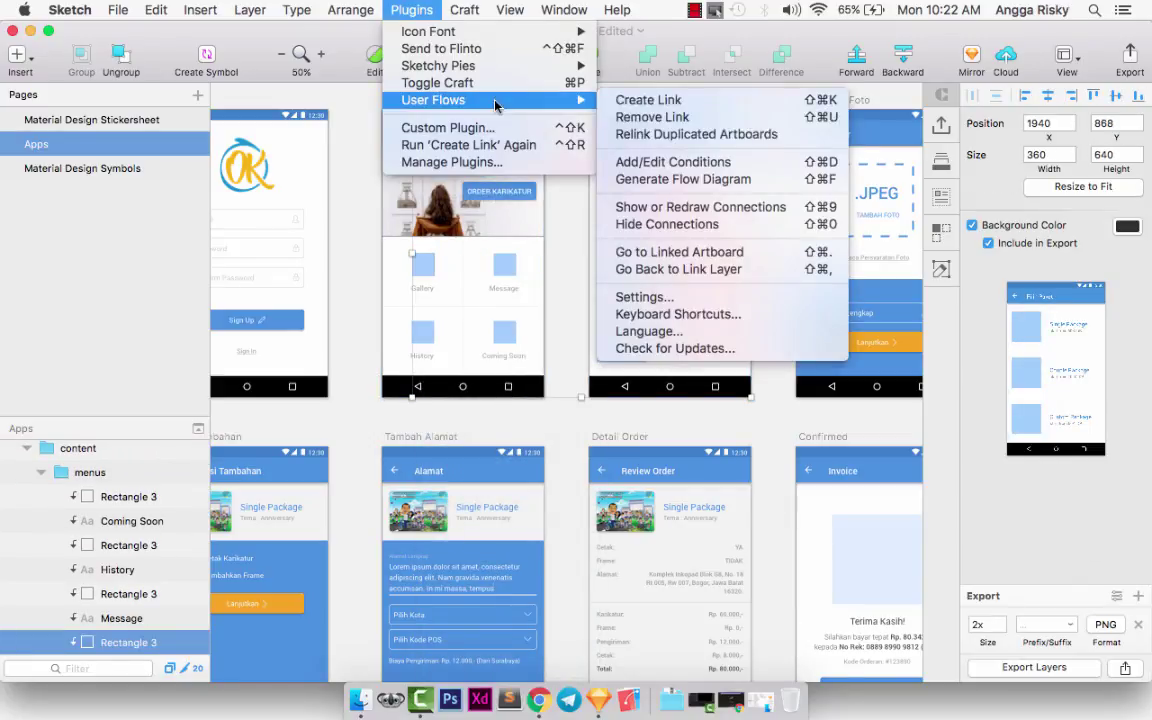
left_click(700, 207)
scroll(769, 121, "up", 8)
scroll(769, 121, "left", 6)
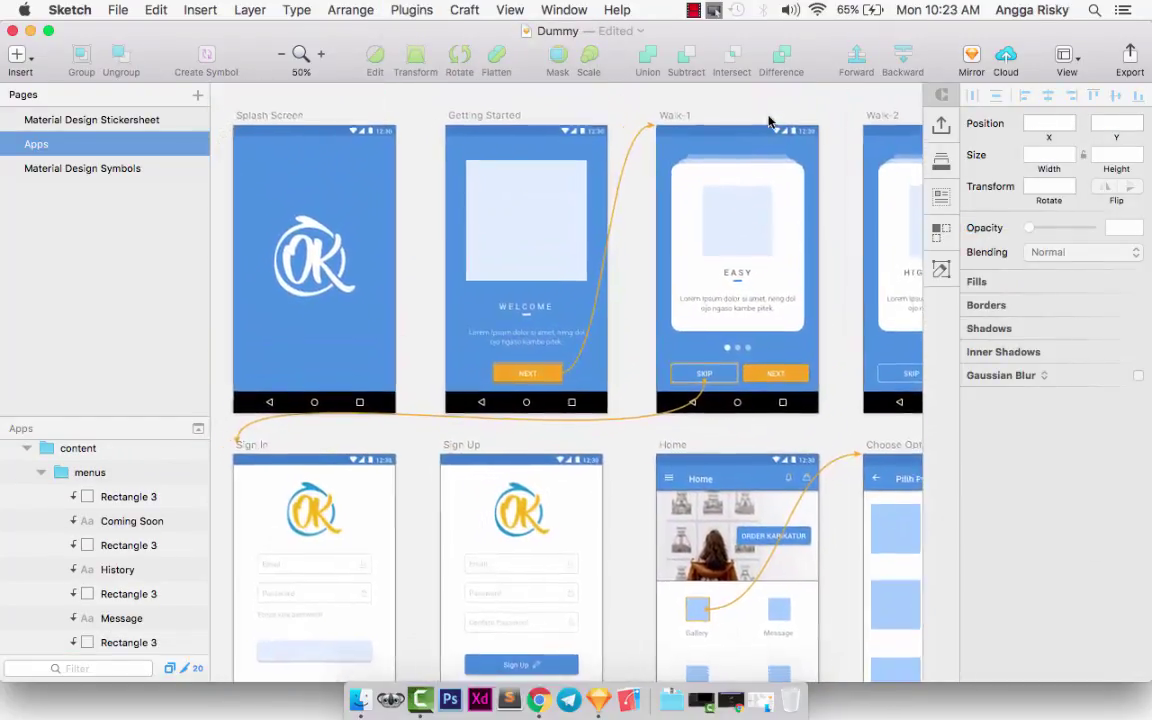
Step: Bring Google Chrome to the front, showing the User Flows plugin homepage
scroll(769, 121, "down", 1)
scroll(769, 121, "left", 1)
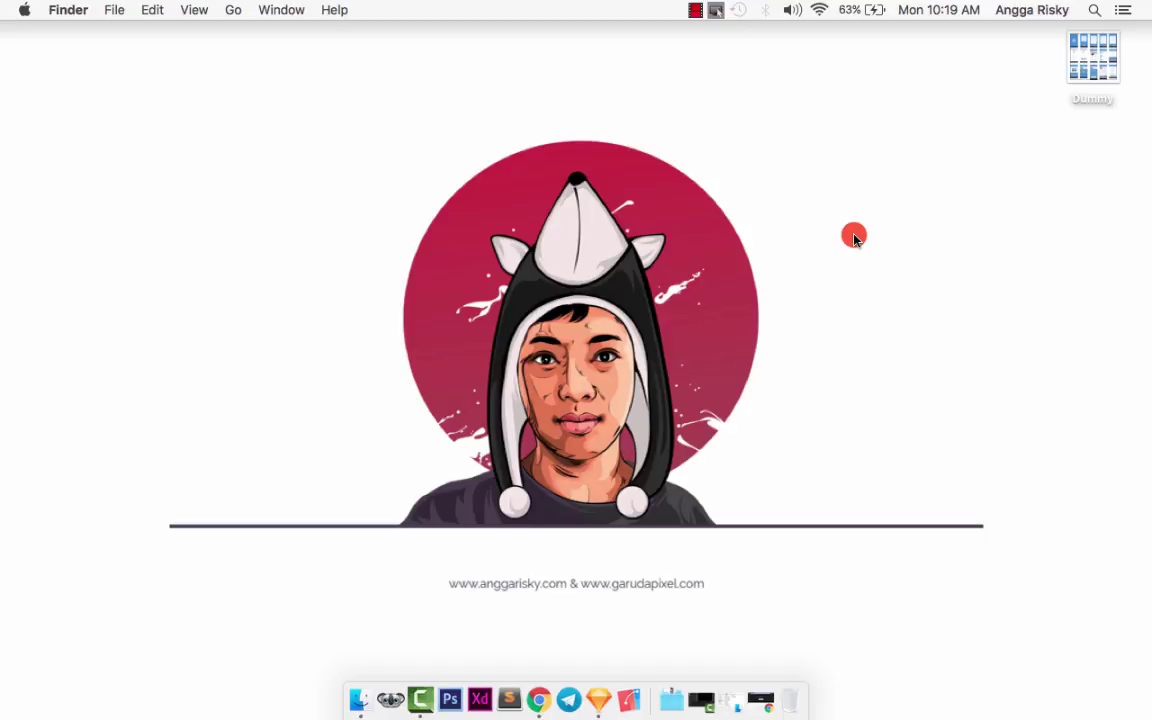
left_click(540, 699)
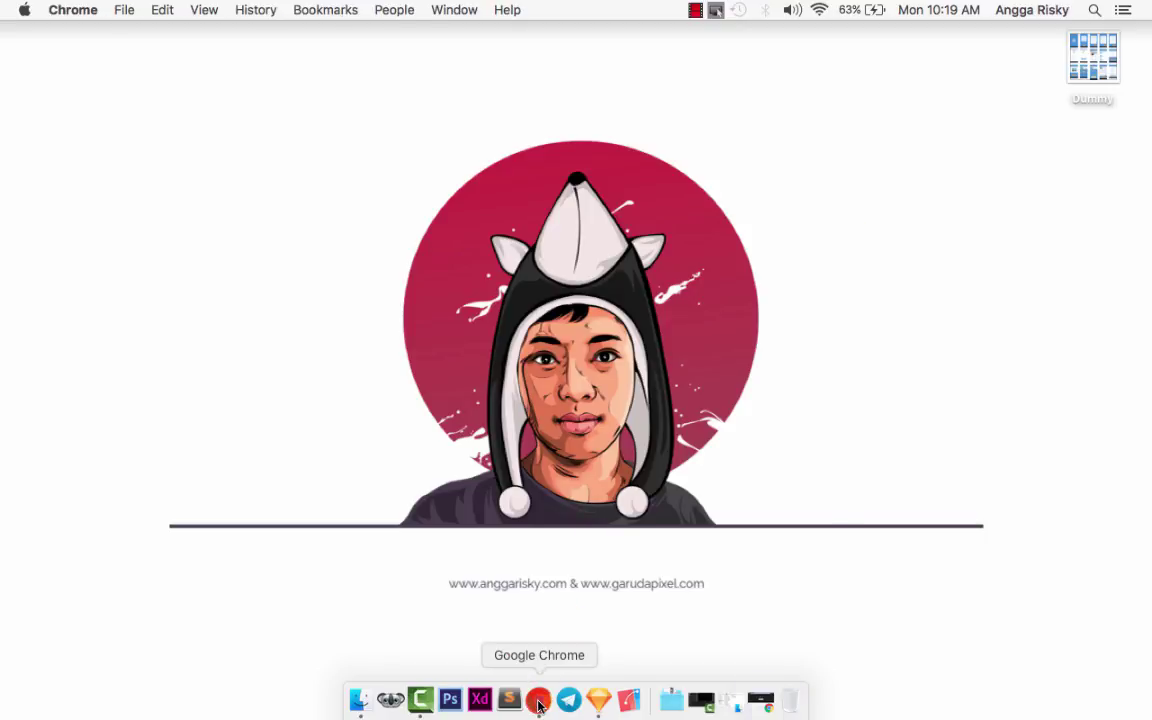
Step: Read through the User Flows plugin page, including its address and install instructions
scroll(419, 311, "up", 5)
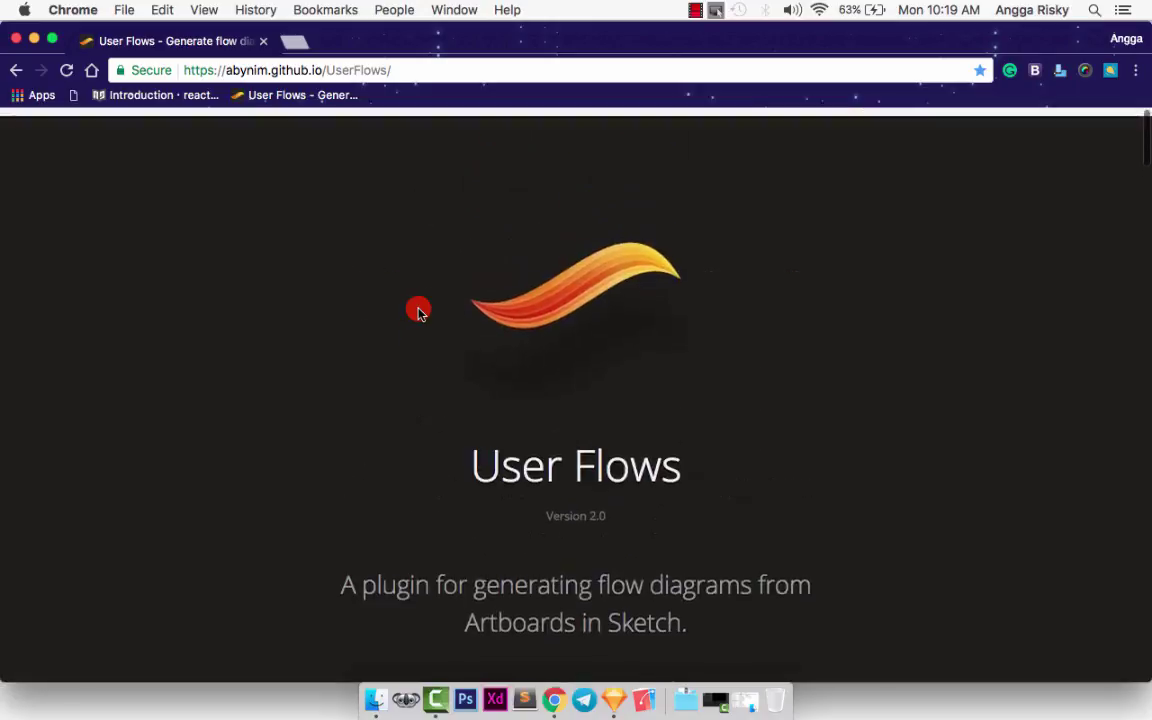
left_click(270, 72)
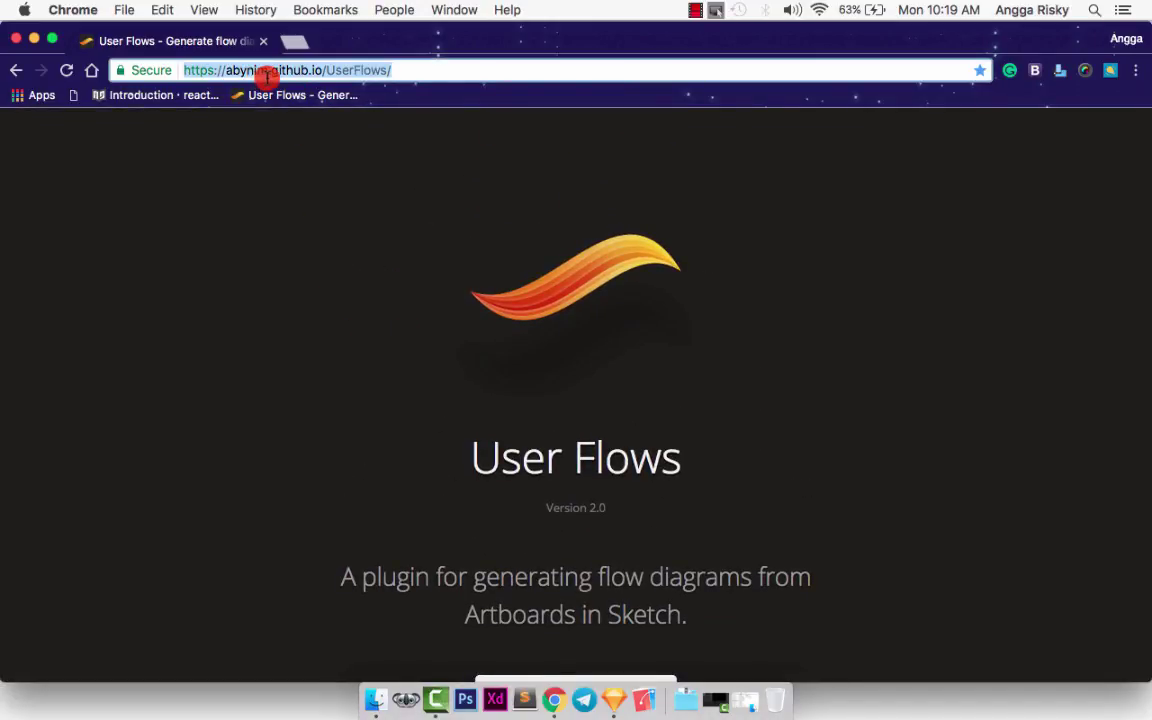
left_click(330, 70)
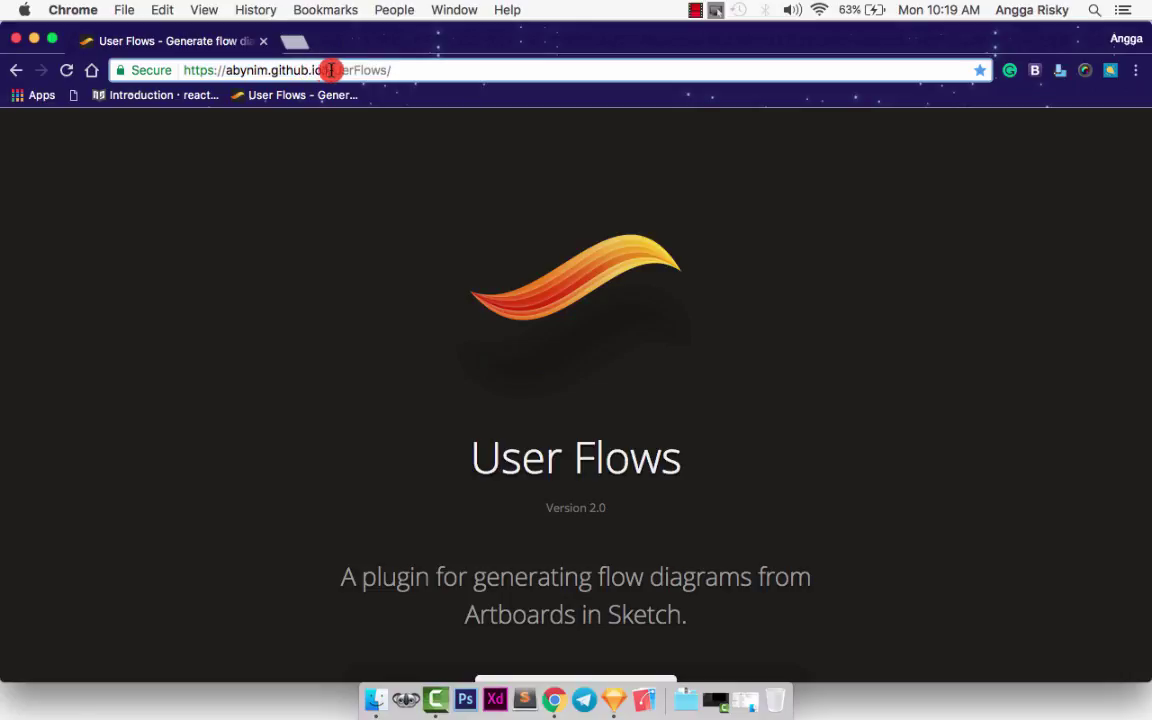
scroll(386, 224, "down", 5)
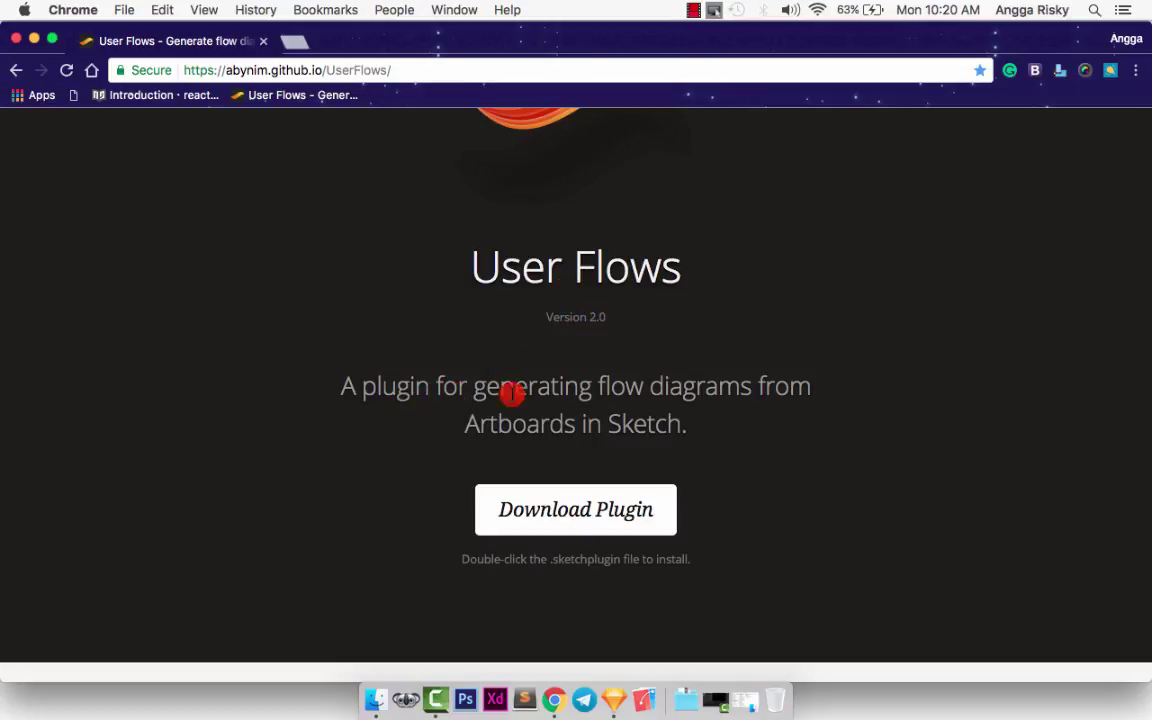
scroll(718, 399, "down", 2)
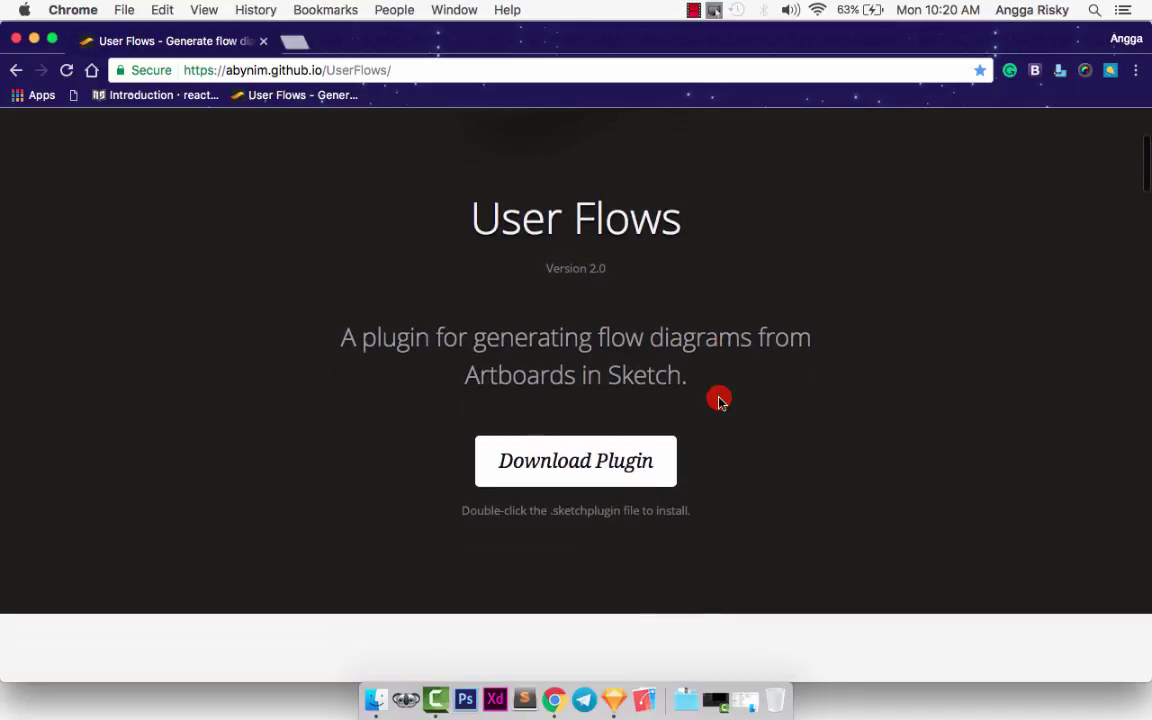
scroll(718, 399, "down", 4)
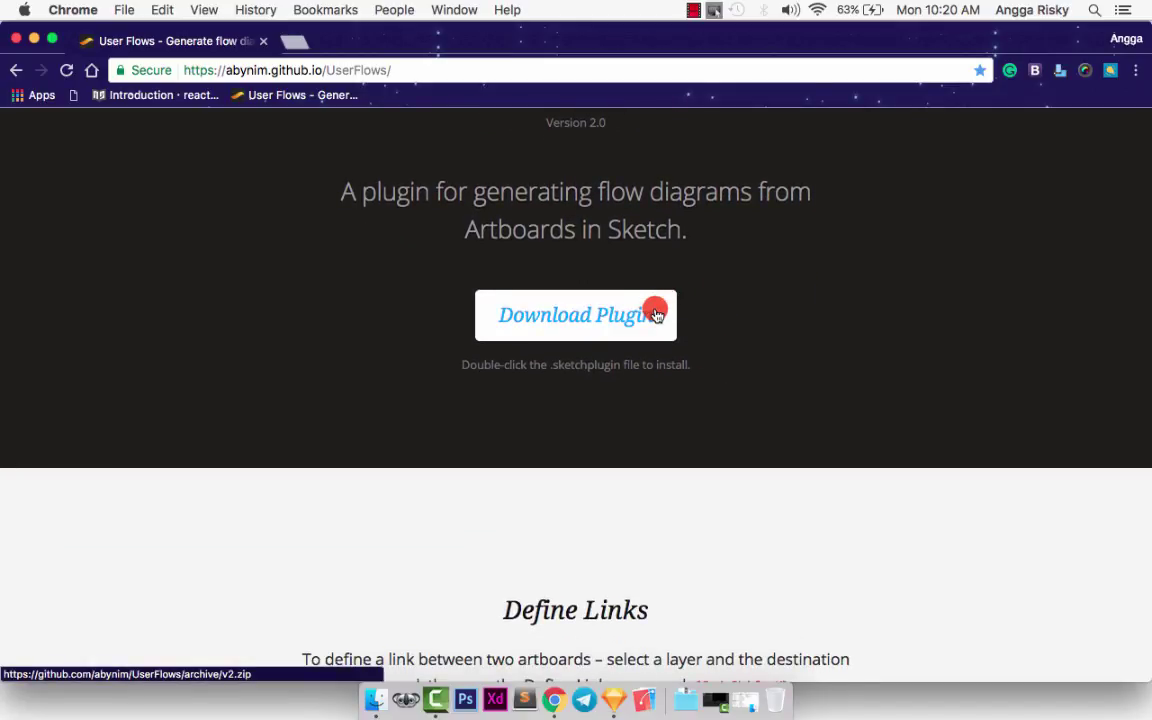
left_click_drag(568, 368, 691, 368)
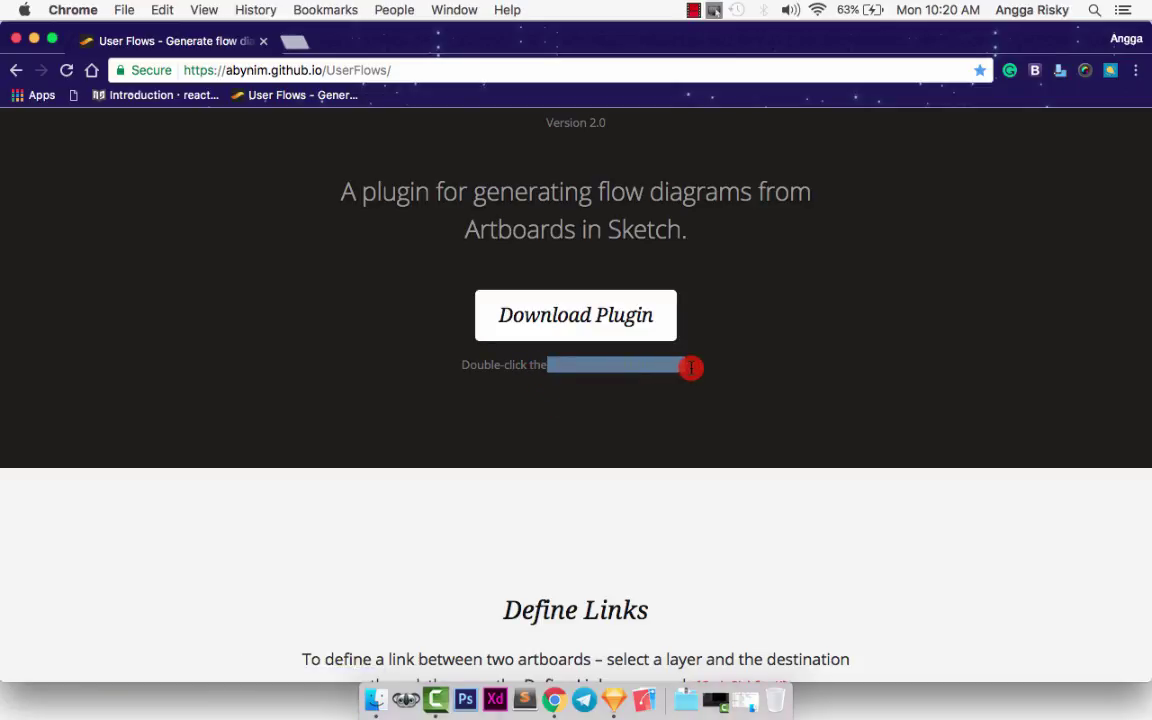
left_click(676, 382)
scroll(668, 388, "down", 10)
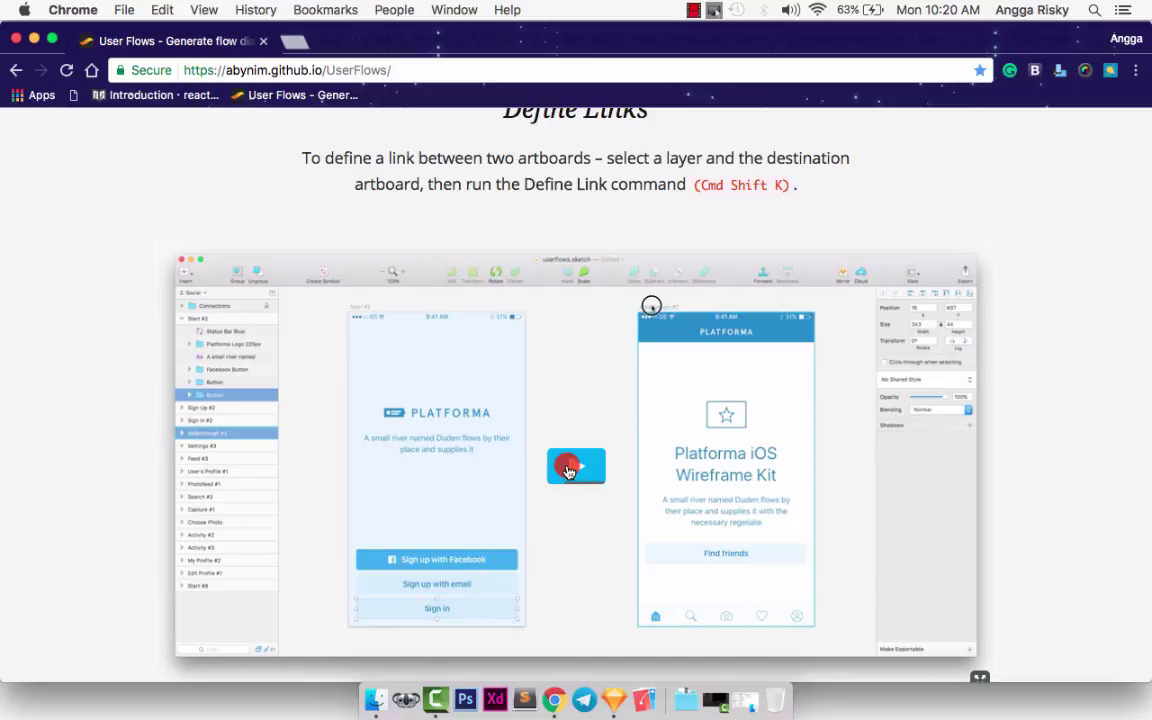
Step: Play and pause the Define Links demo video, then minimize Chrome
left_click(567, 470)
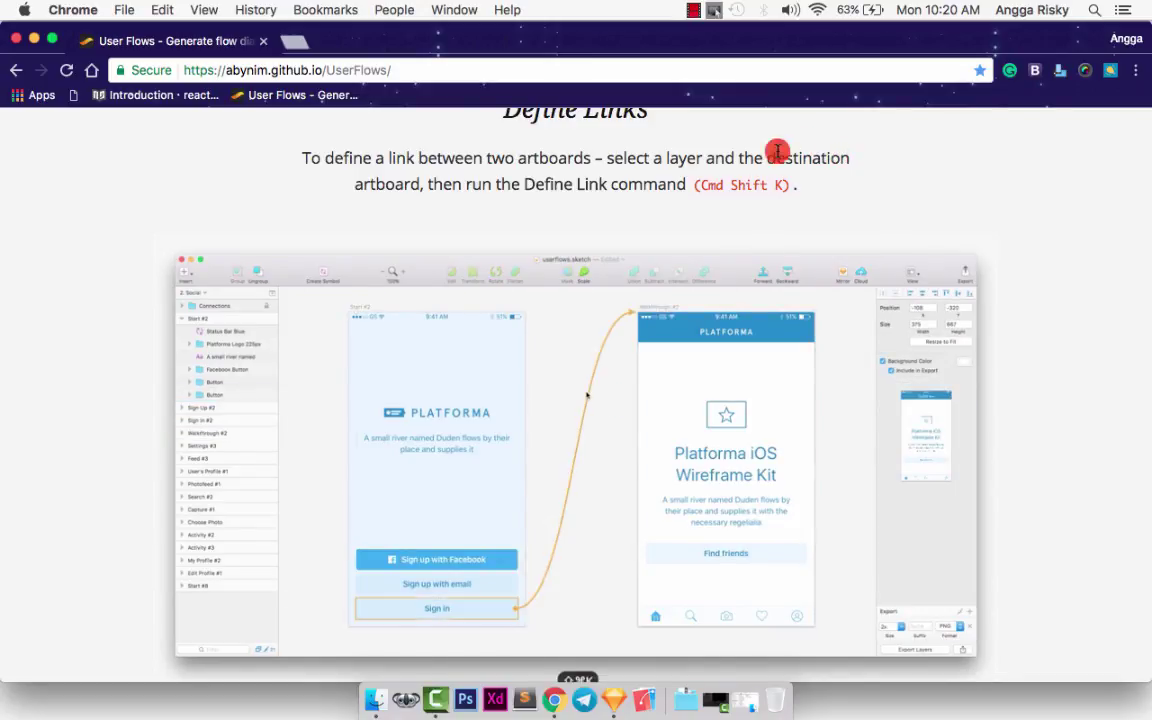
scroll(517, 560, "down", 1)
scroll(531, 542, "down", 1)
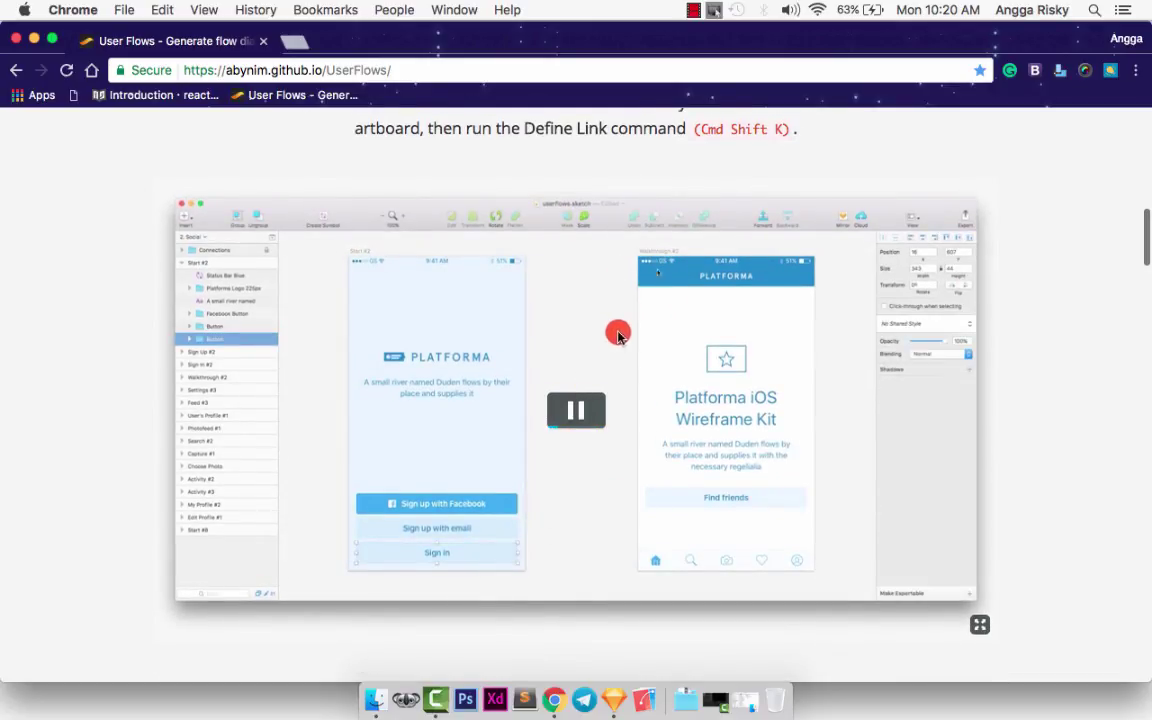
left_click(561, 413)
scroll(561, 413, "down", 20)
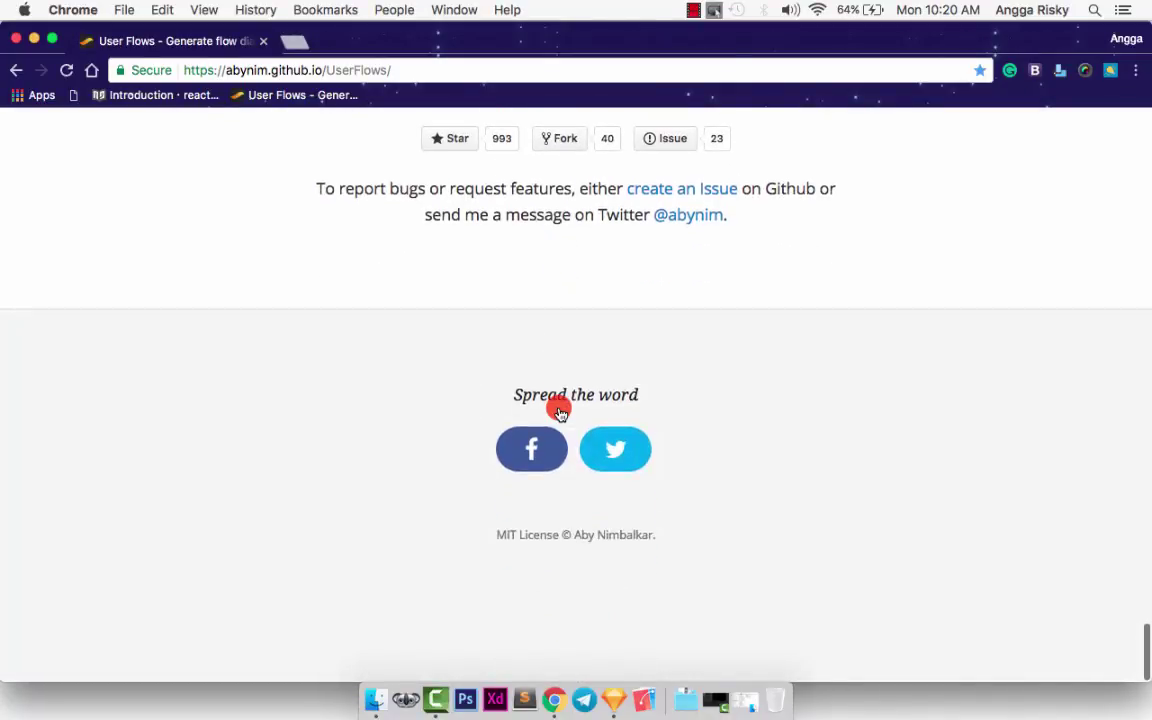
scroll(559, 412, "up", 20)
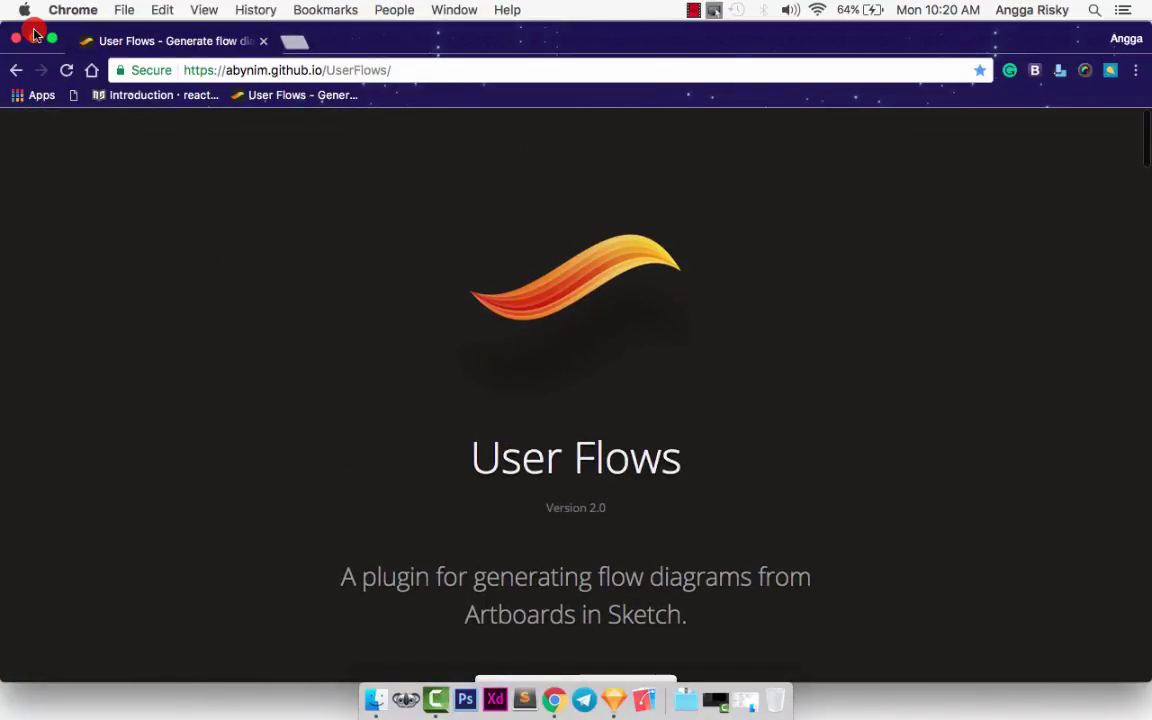
left_click(32, 38)
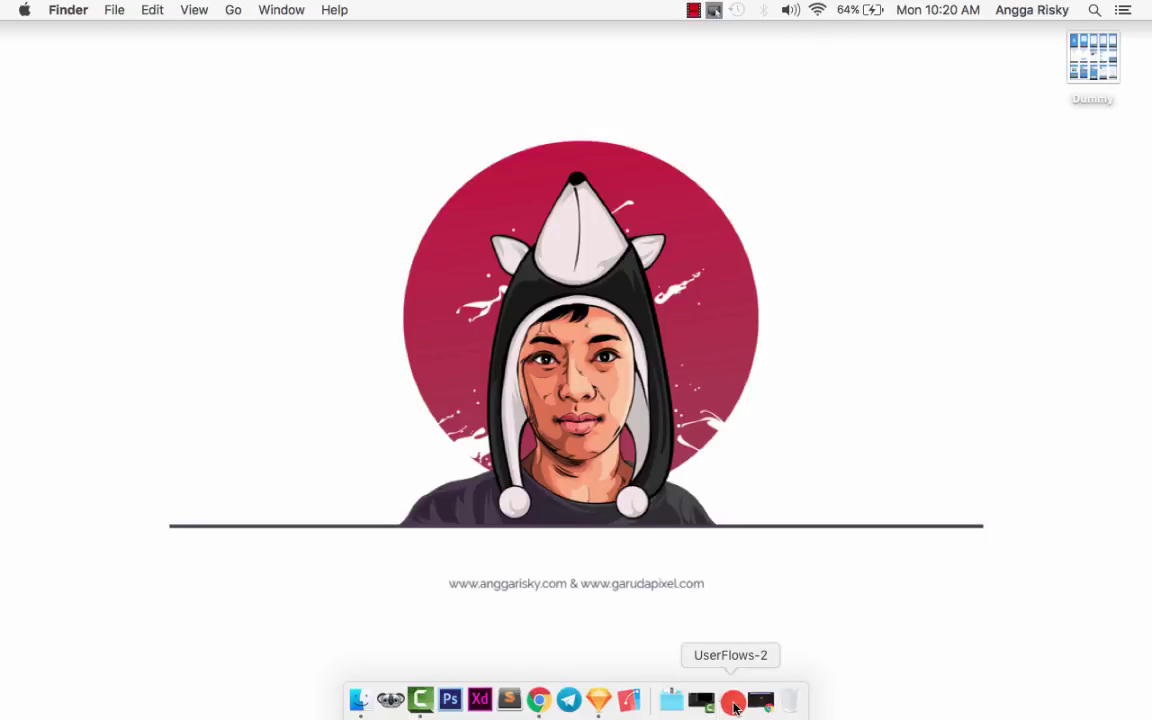
Step: Open UserFlows.sketchplugin, keep the installed User Flows 2.0.4, and close the UserFlows-2 folder
left_click(734, 707)
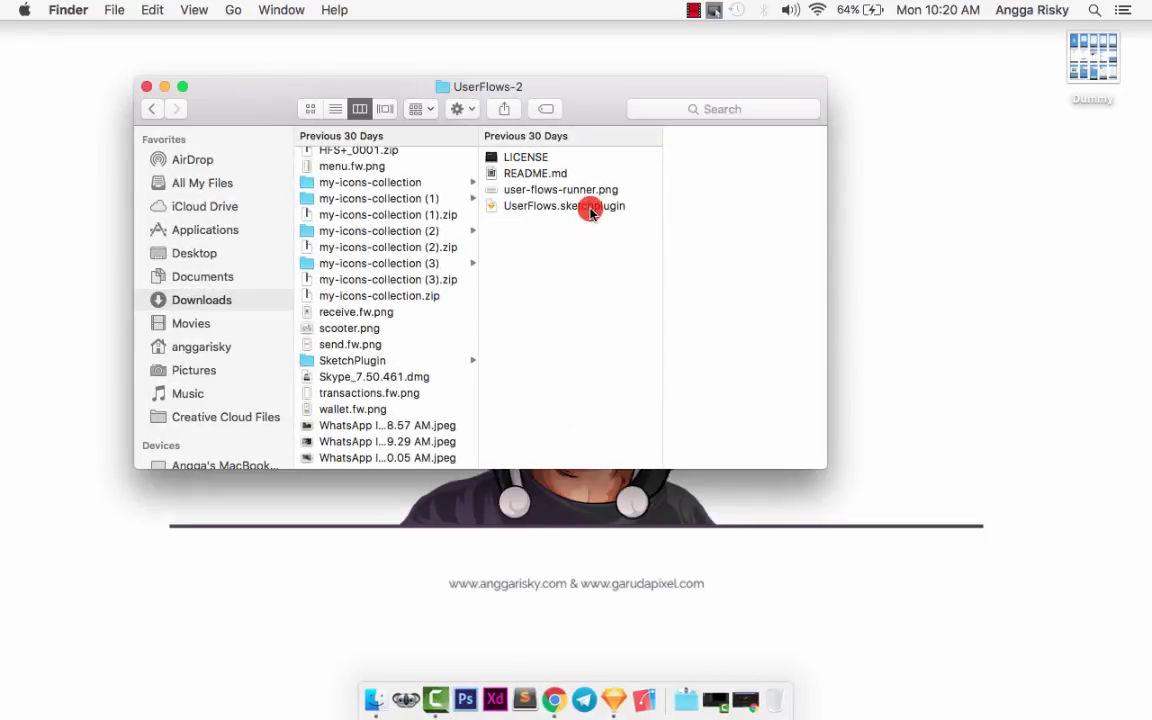
left_click(576, 204)
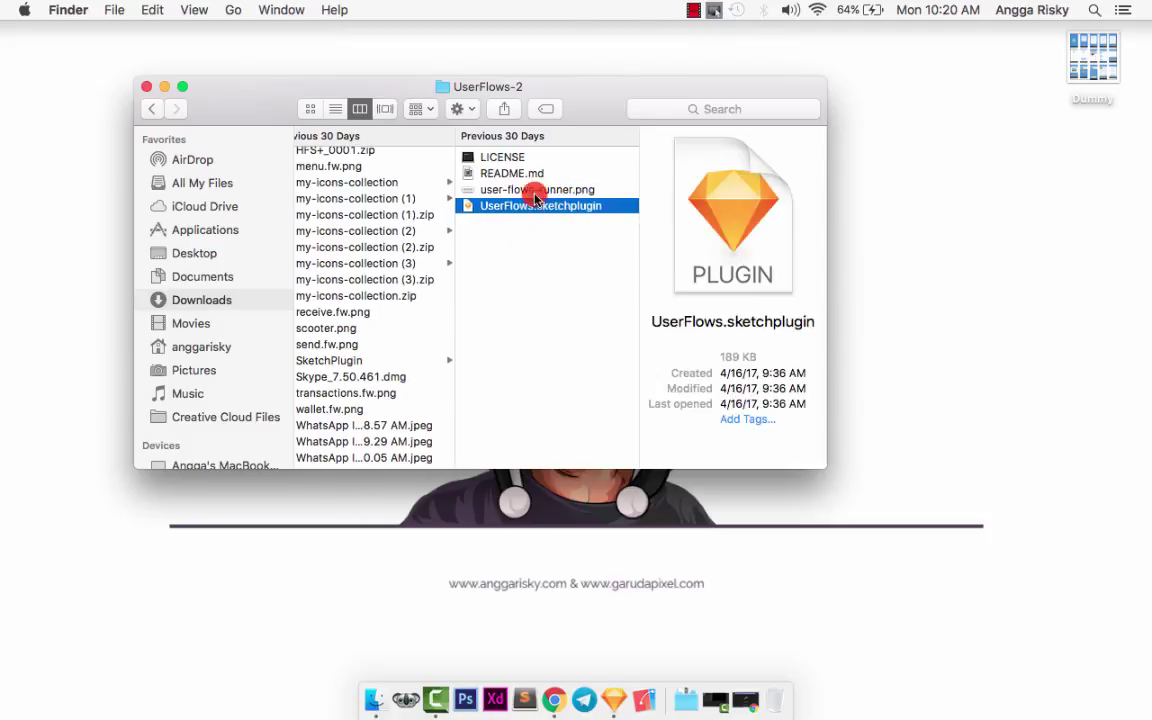
double_click(601, 206)
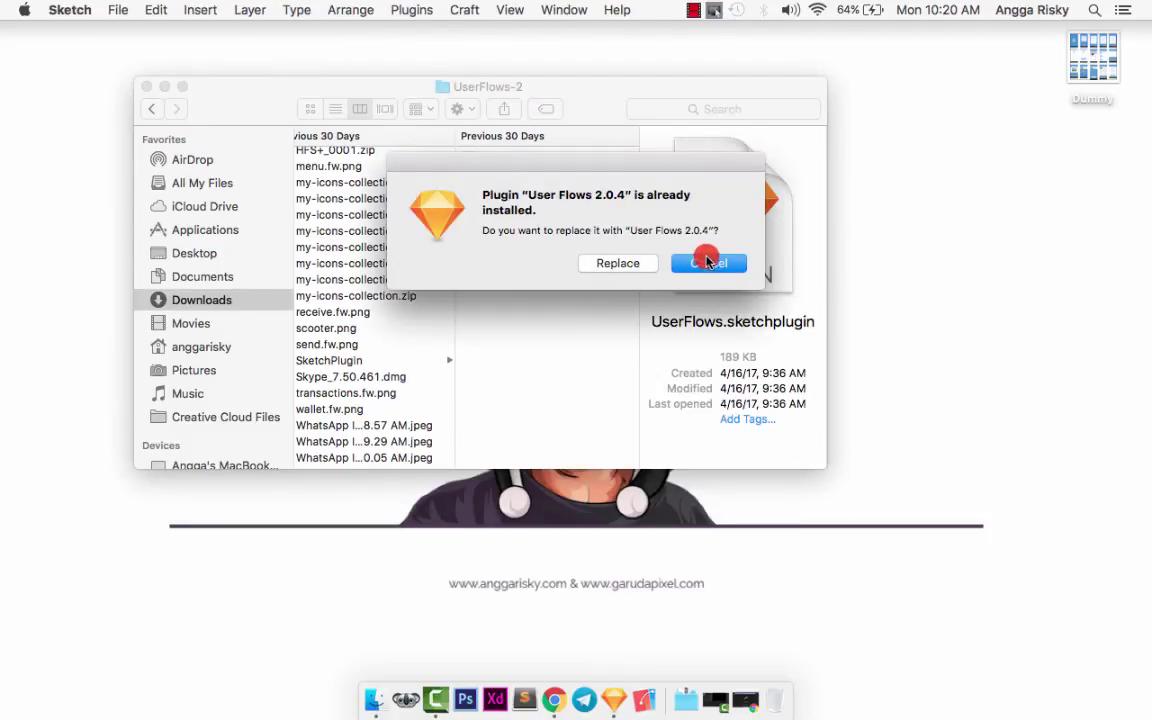
left_click(705, 266)
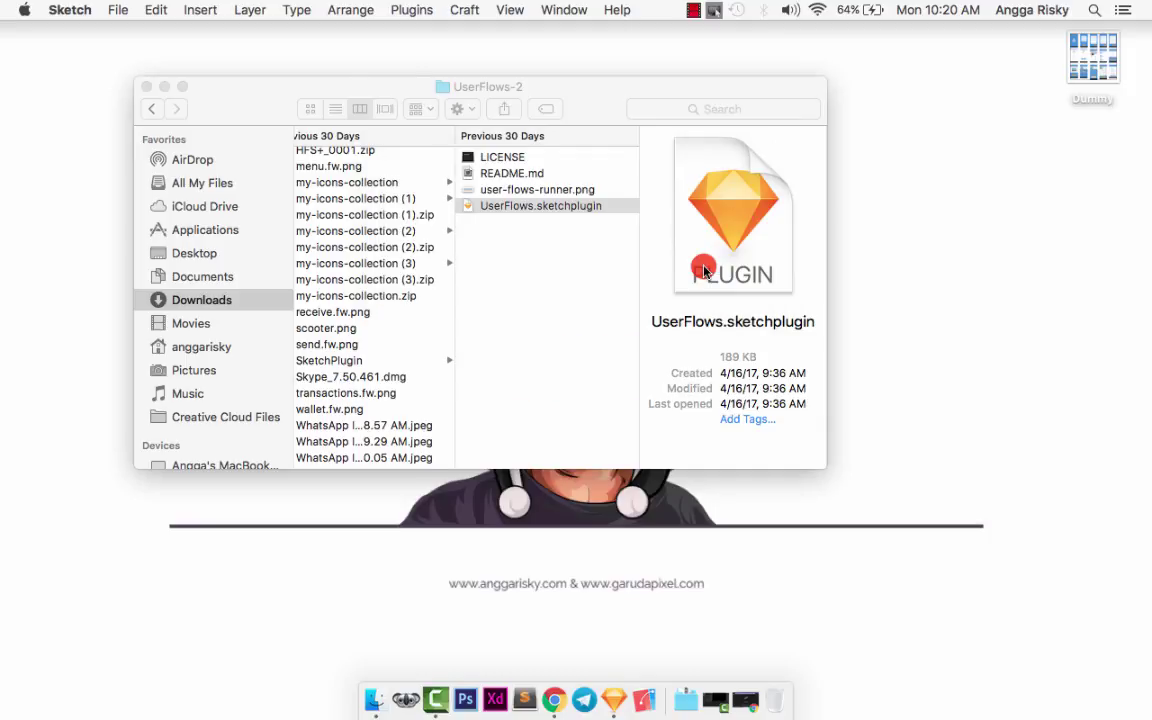
left_click(155, 88)
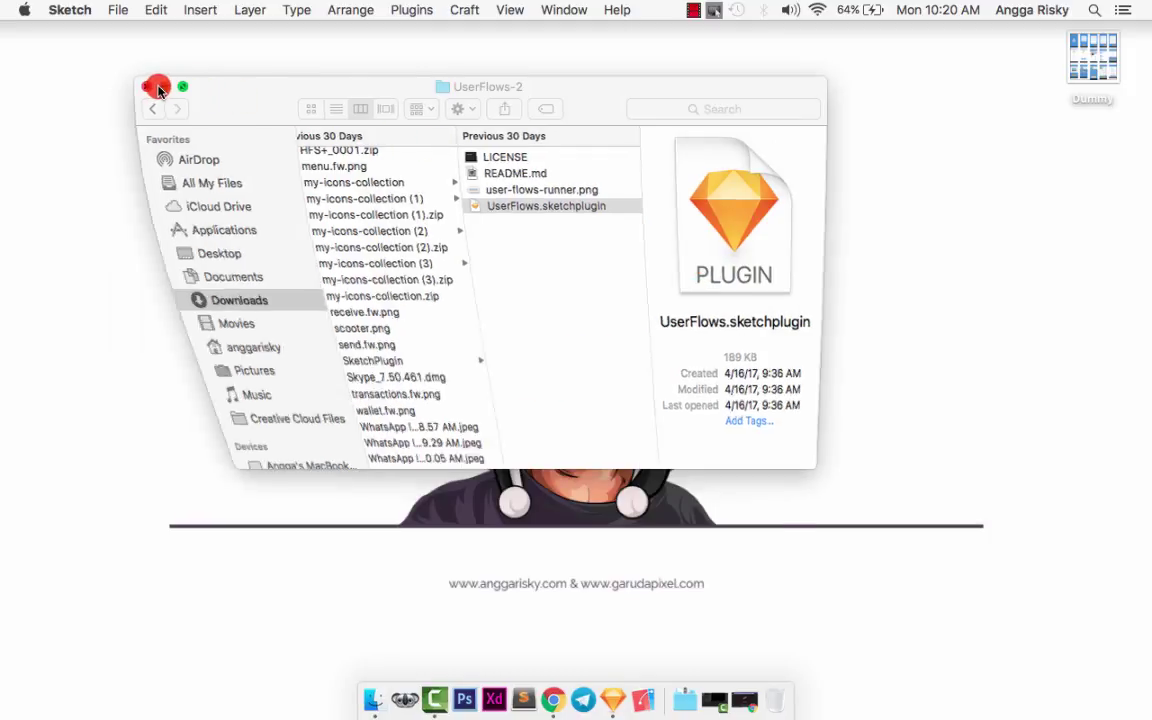
left_click(872, 306)
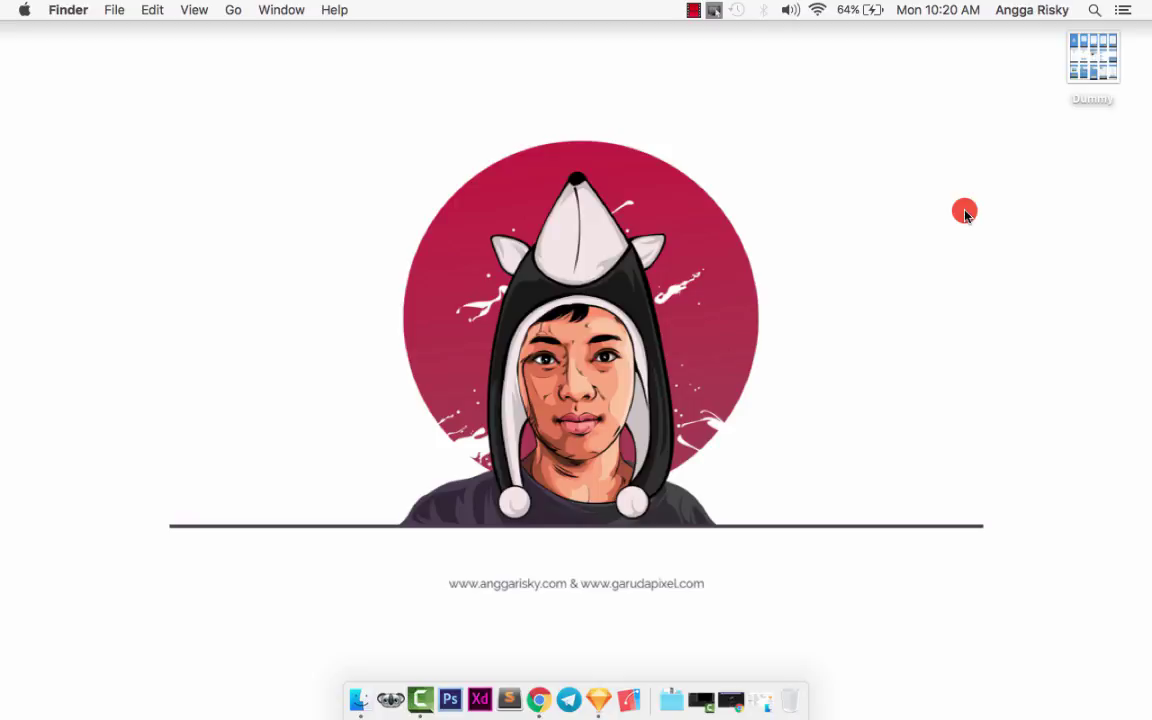
Step: Open the Dummy file and zoom out, then back to 50%, to survey the app artboards
left_click(1091, 60)
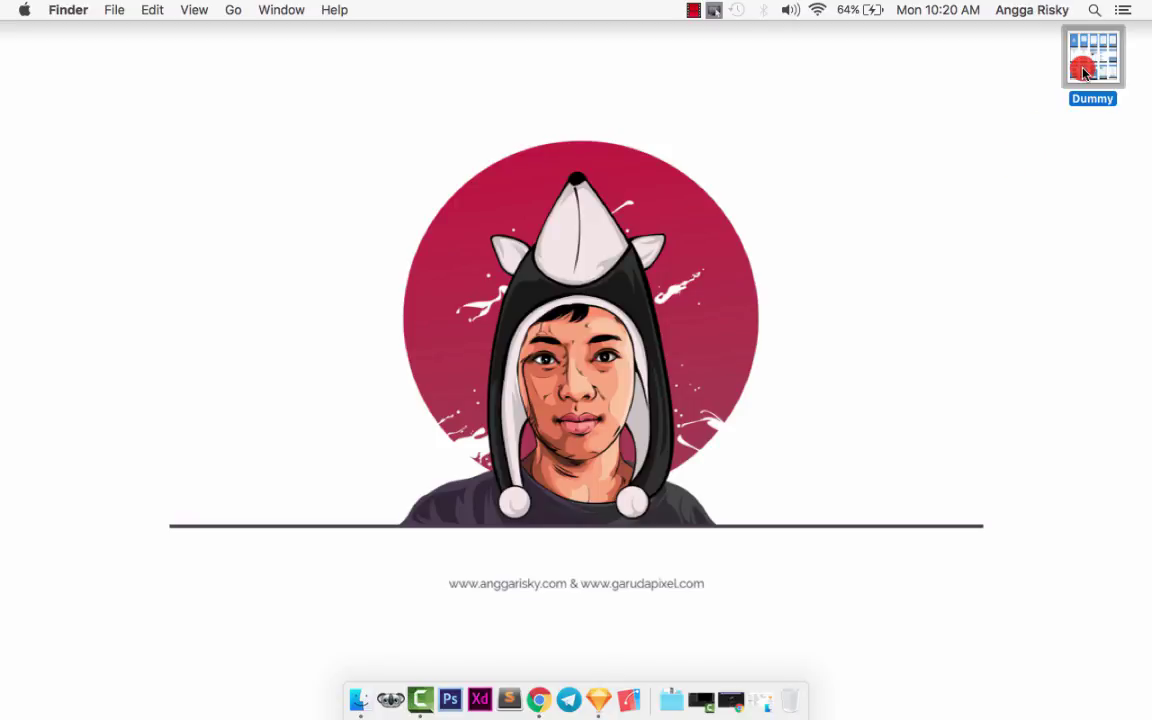
double_click(1080, 70)
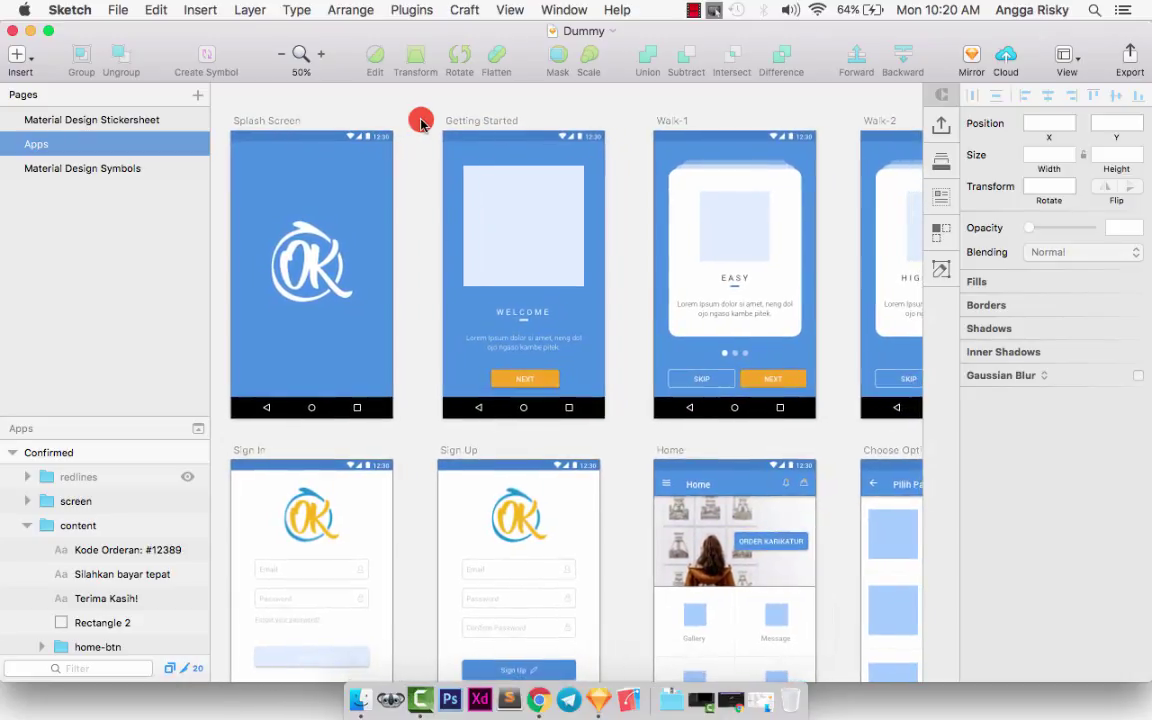
key("super+minus")
key("super+minus")
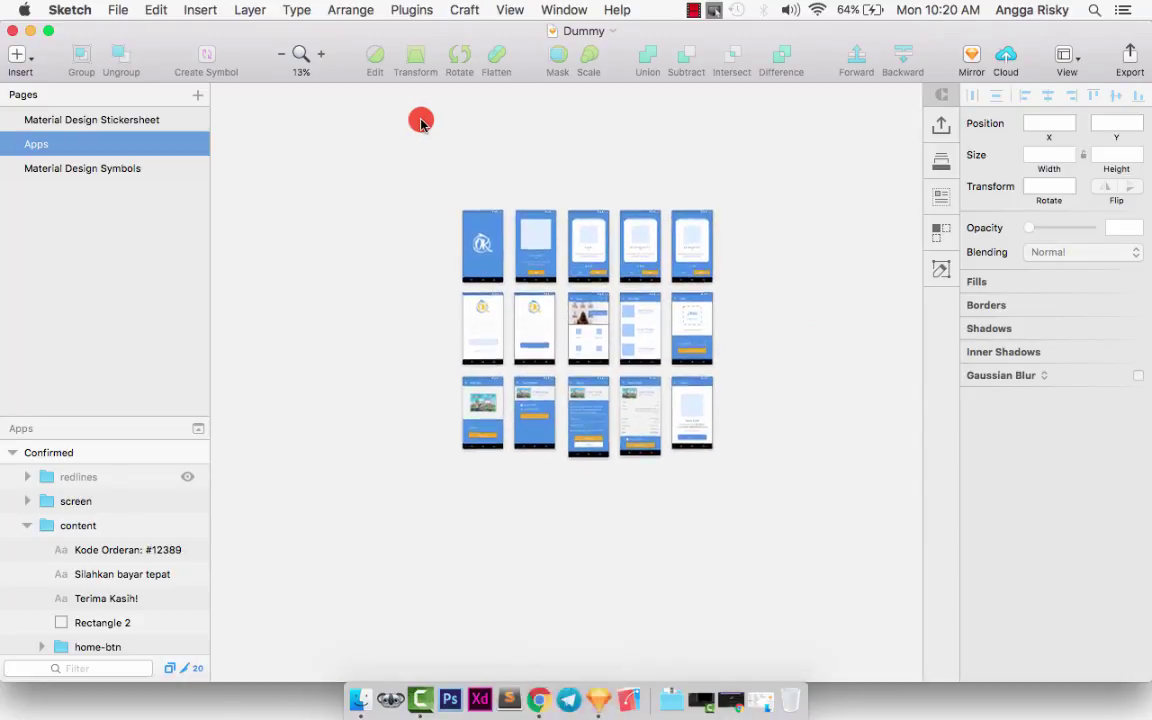
key("super+equal")
key("super+equal")
scroll(421, 123, "up", 10)
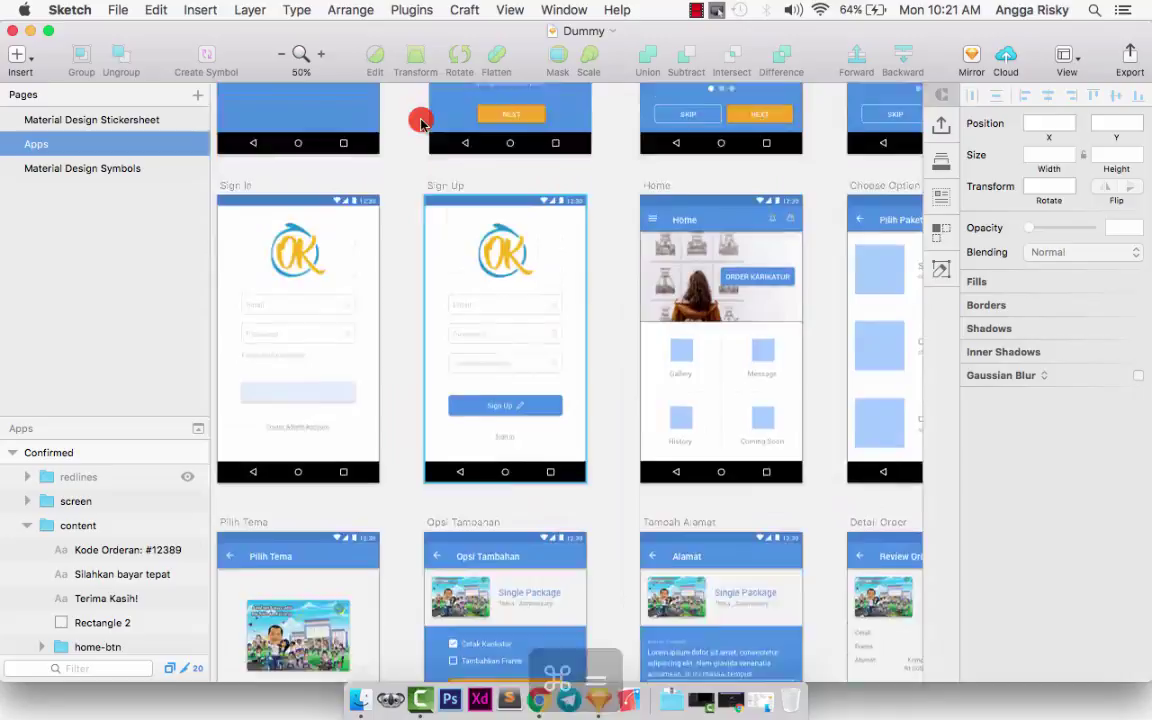
scroll(421, 123, "right", 3)
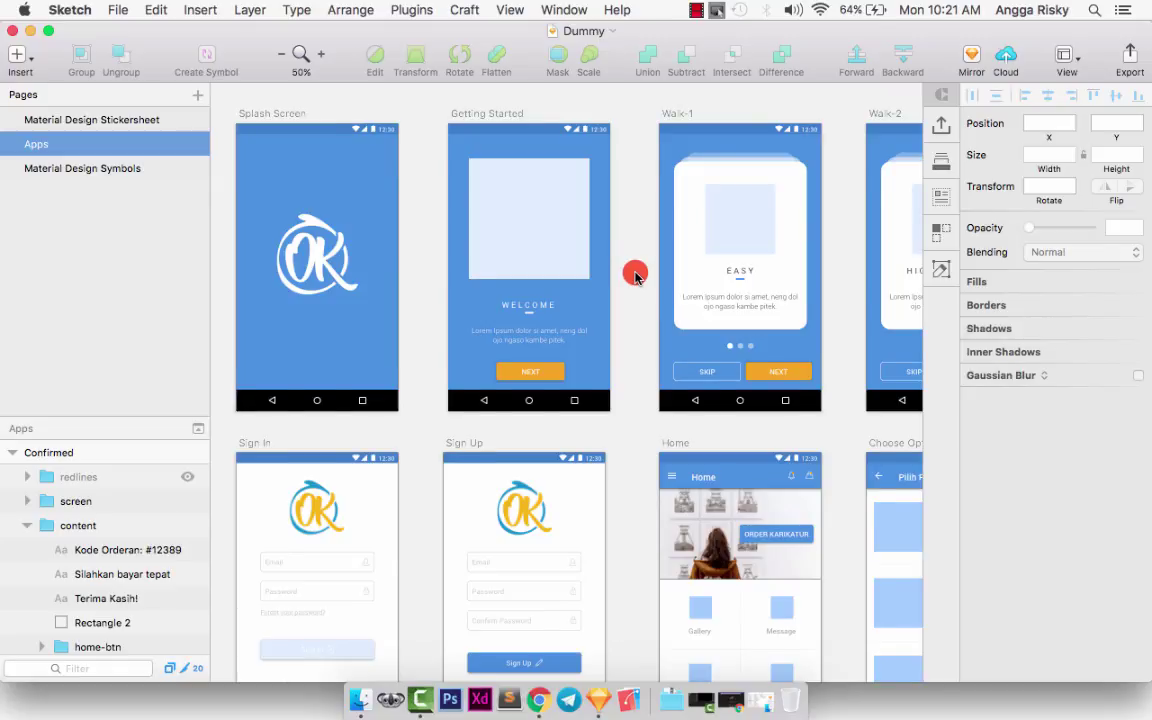
scroll(635, 276, "down", 2)
scroll(635, 276, "right", 4)
scroll(635, 276, "up", 4)
scroll(635, 276, "left", 4)
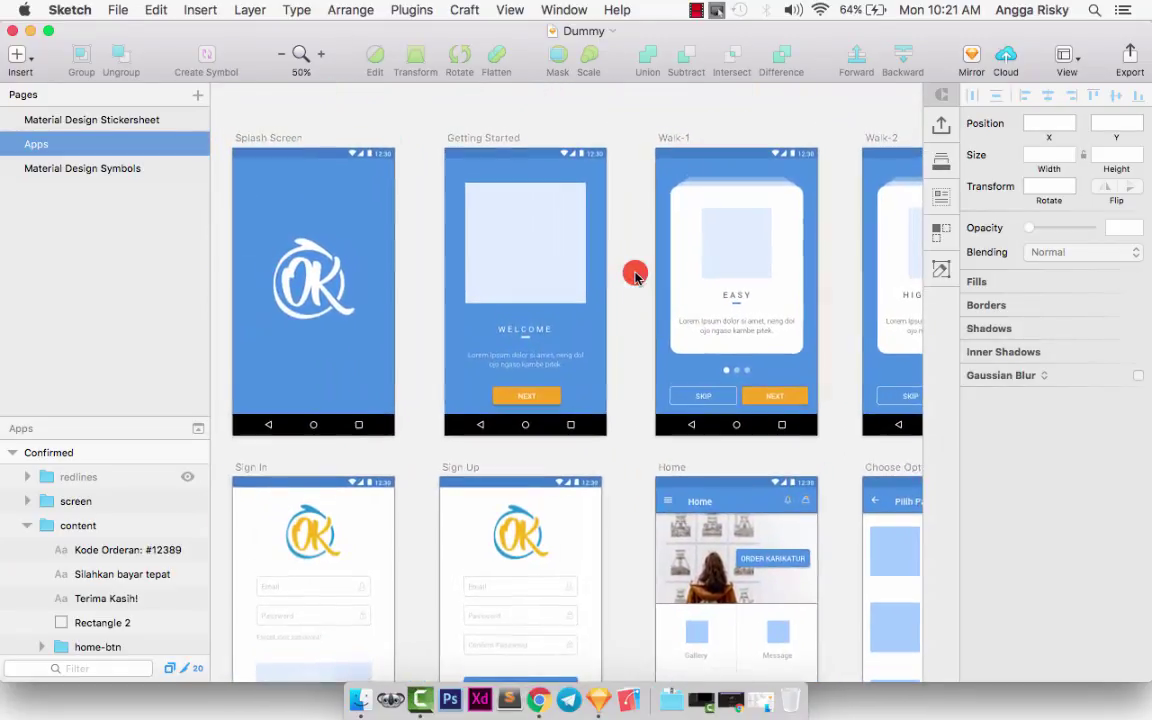
scroll(635, 276, "down", 1)
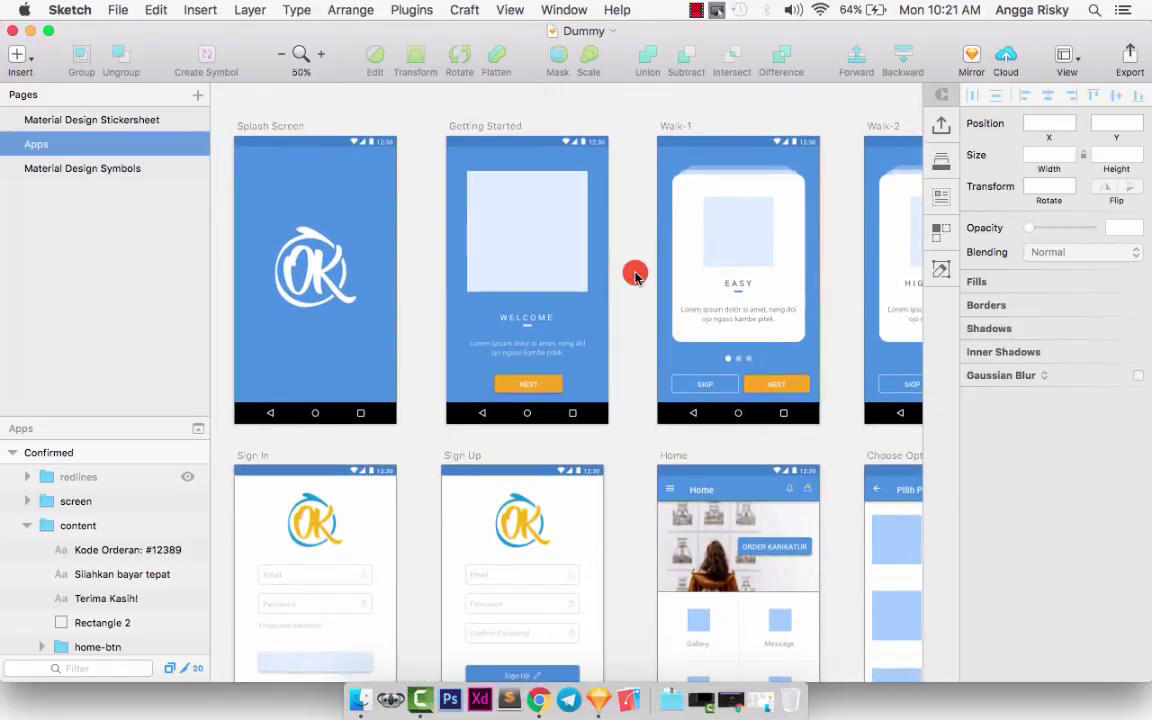
Step: Turn on User Flows Show Connections to display links between artboards
left_click(424, 12)
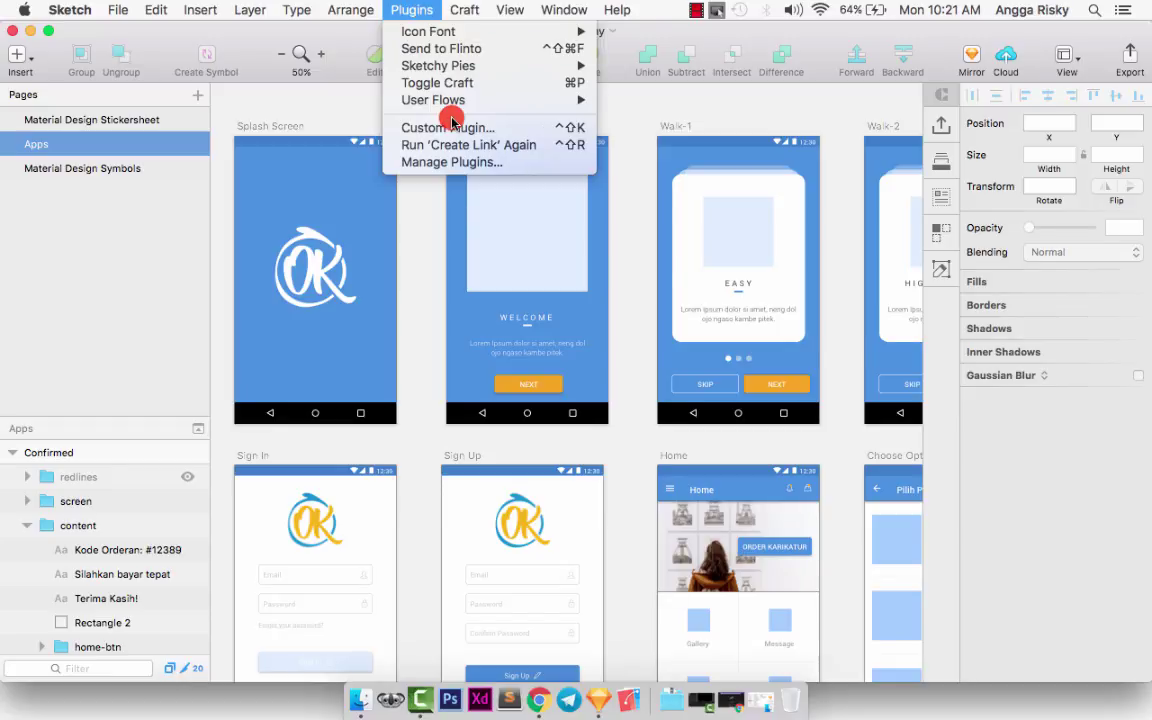
mouse_move(474, 100)
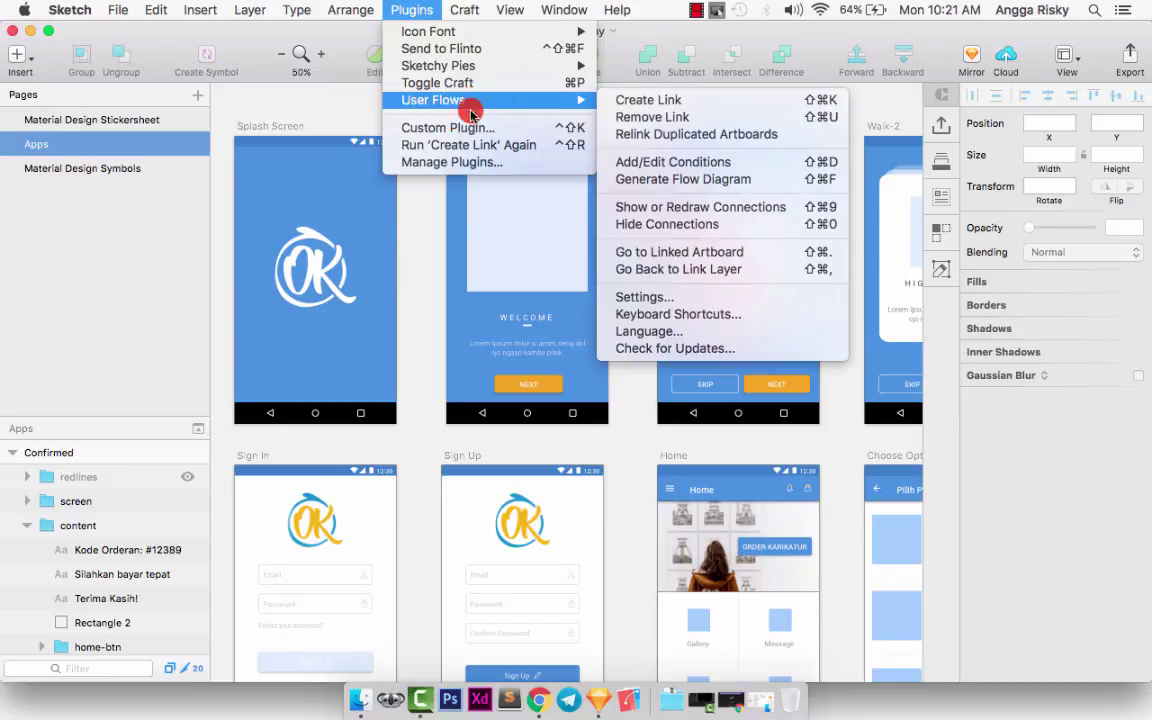
left_click(641, 208)
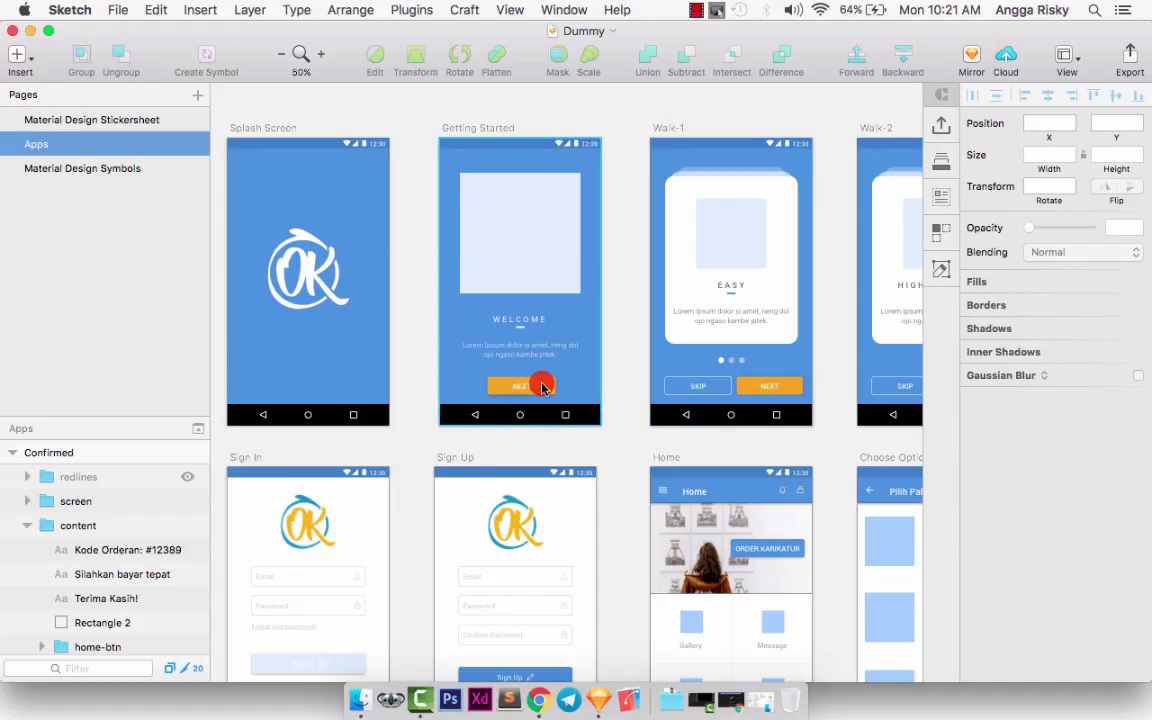
Step: Select the NEXT button's next-btn layer and the Walk-1 artboard, then create the link
right_click(541, 387)
mouse_move(602, 165)
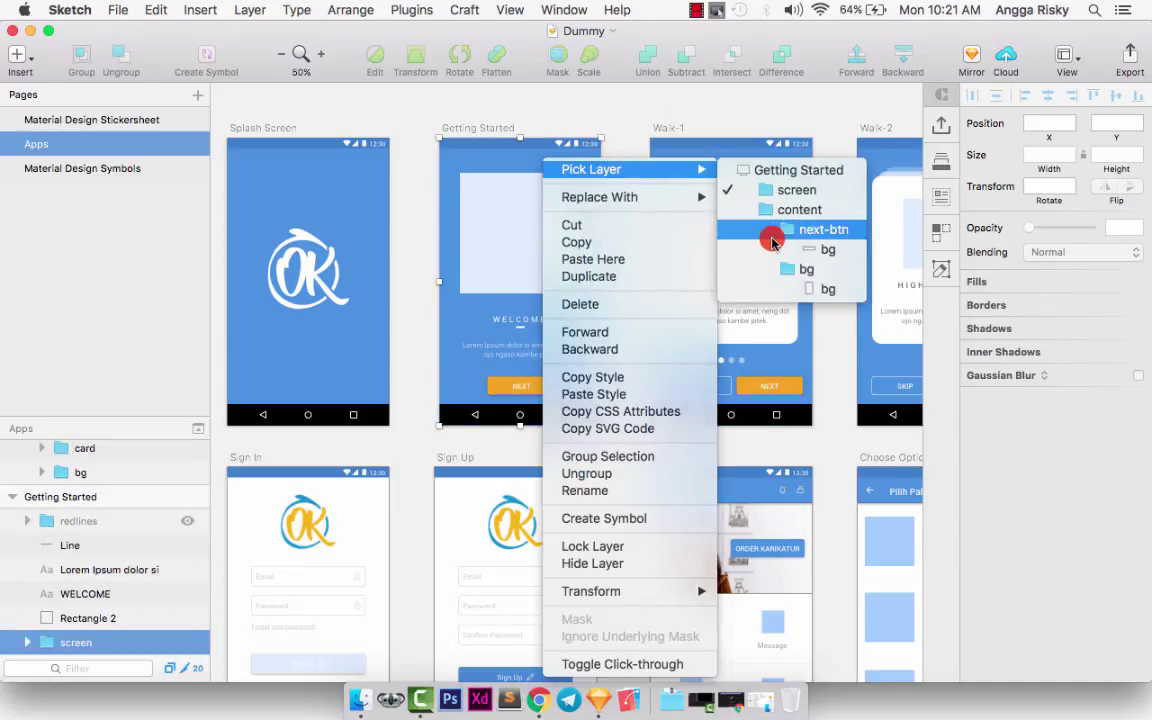
left_click(775, 241)
scroll(134, 505, "down", 3)
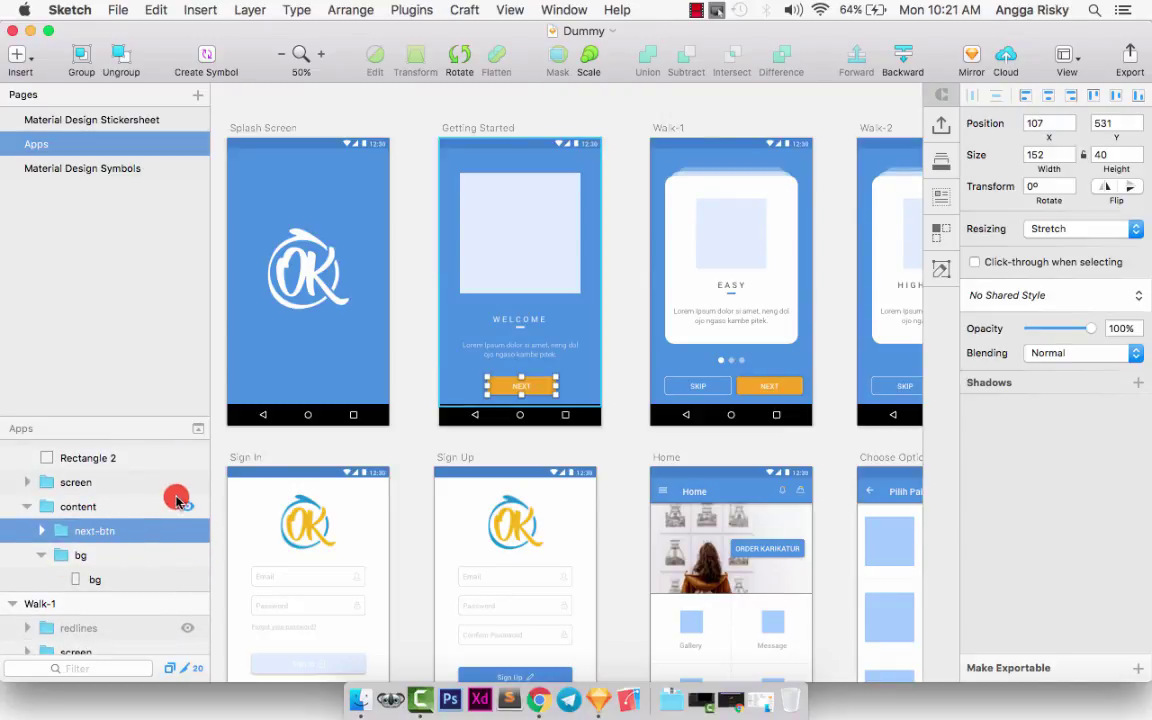
left_click(667, 130)
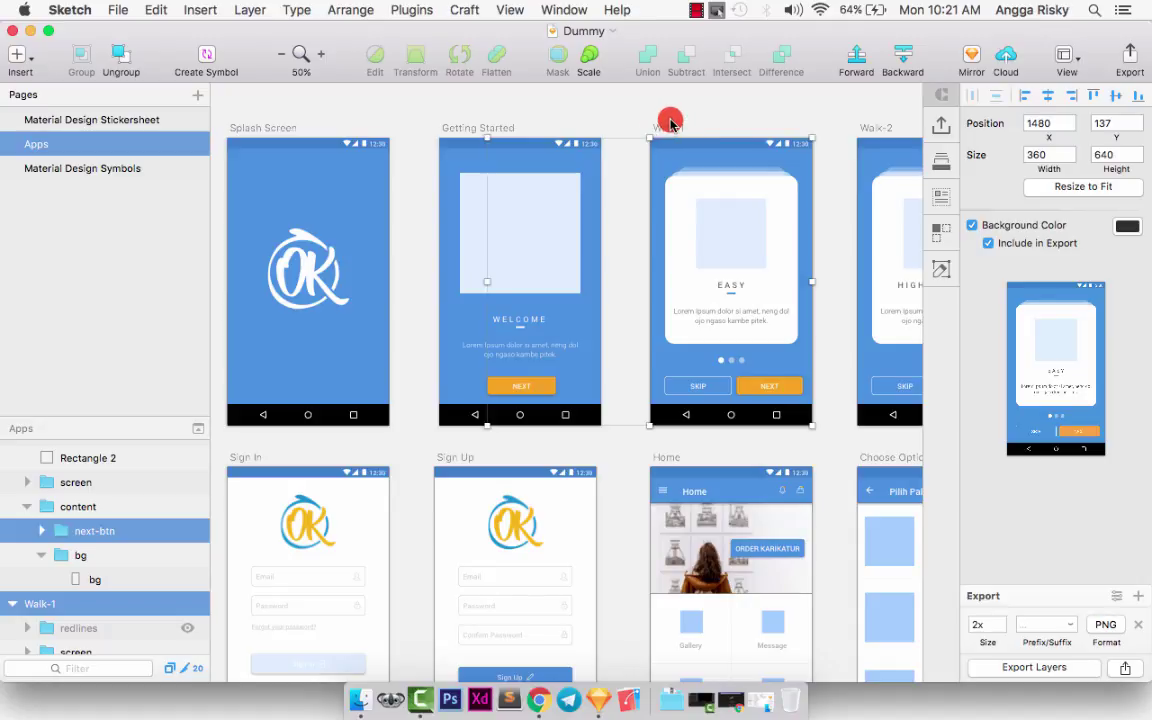
left_click(420, 12)
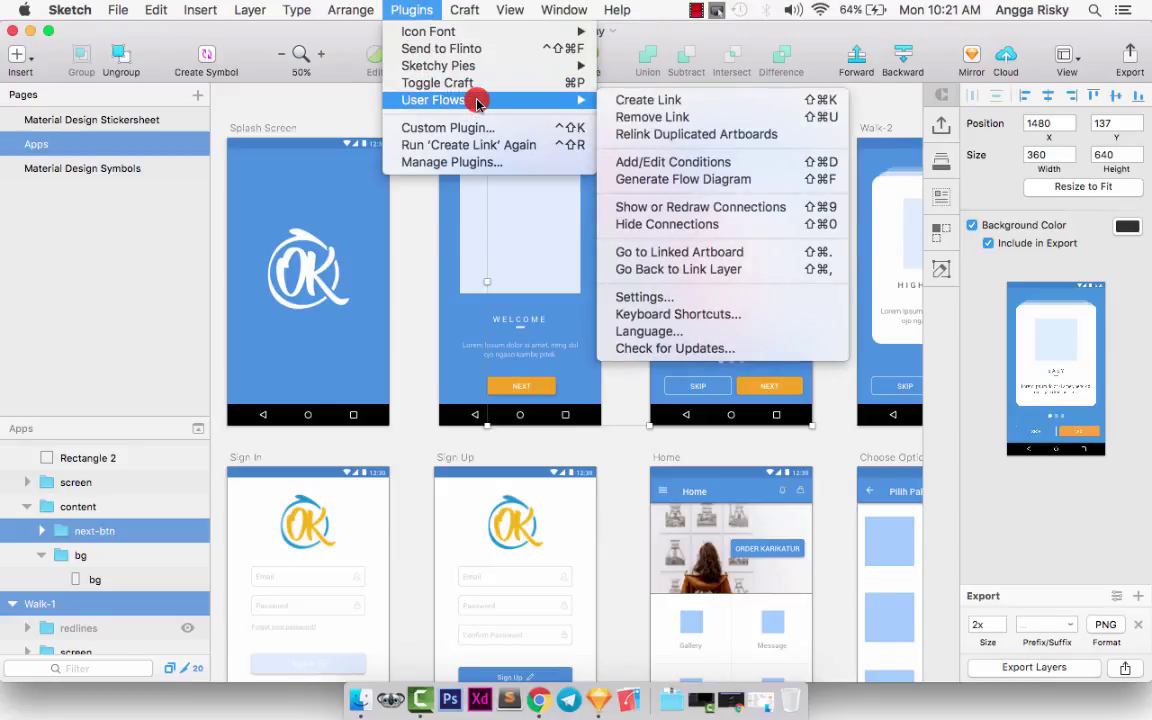
left_click(636, 104)
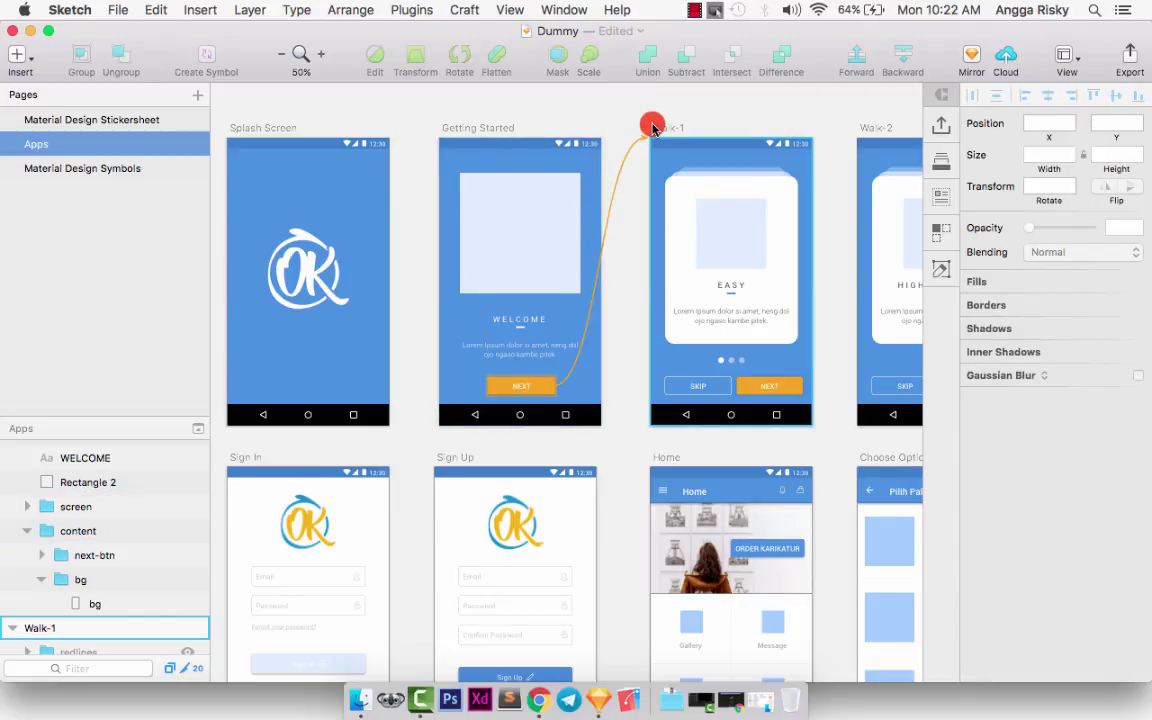
Step: Select the SKIP button's layer on the Walk-1 screen via Pick Layer
scroll(652, 127, "right", 1)
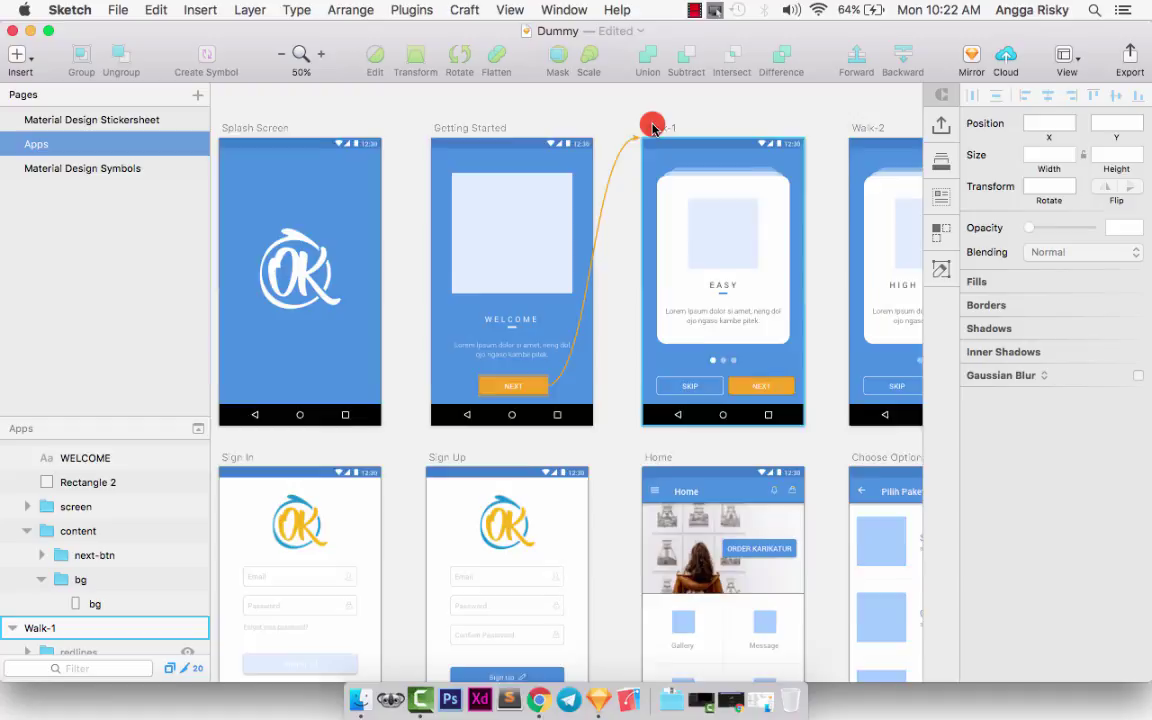
scroll(652, 127, "up", 1)
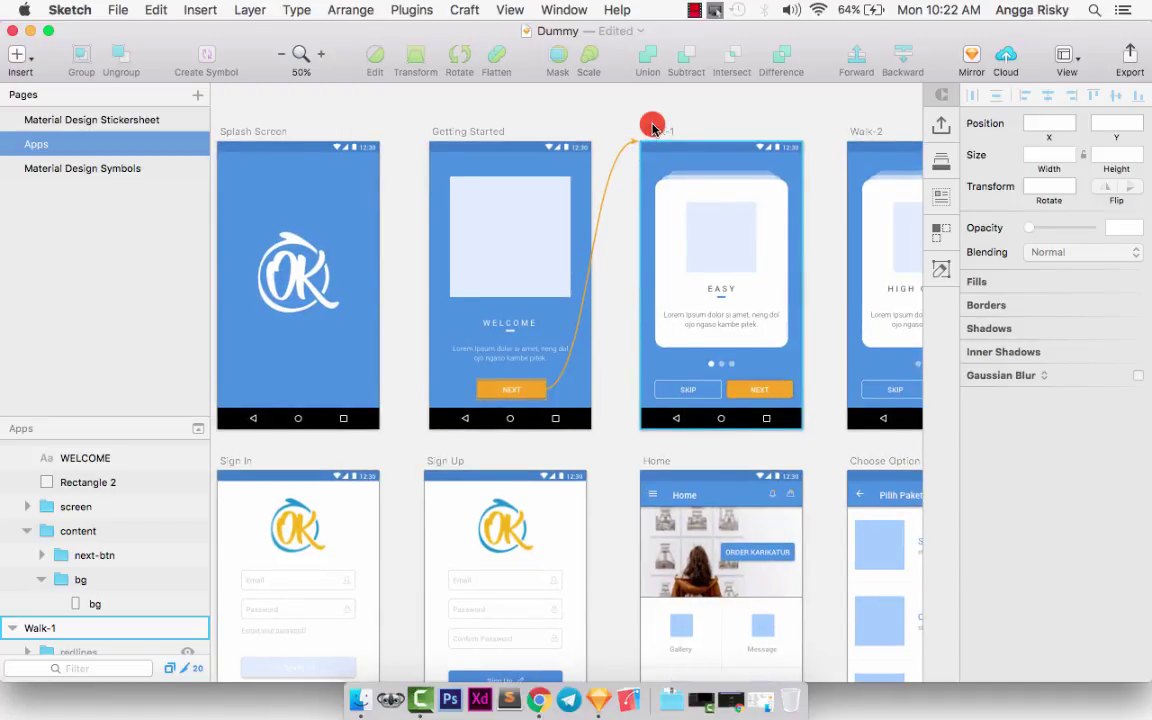
scroll(652, 127, "right", 5)
scroll(652, 127, "down", 3)
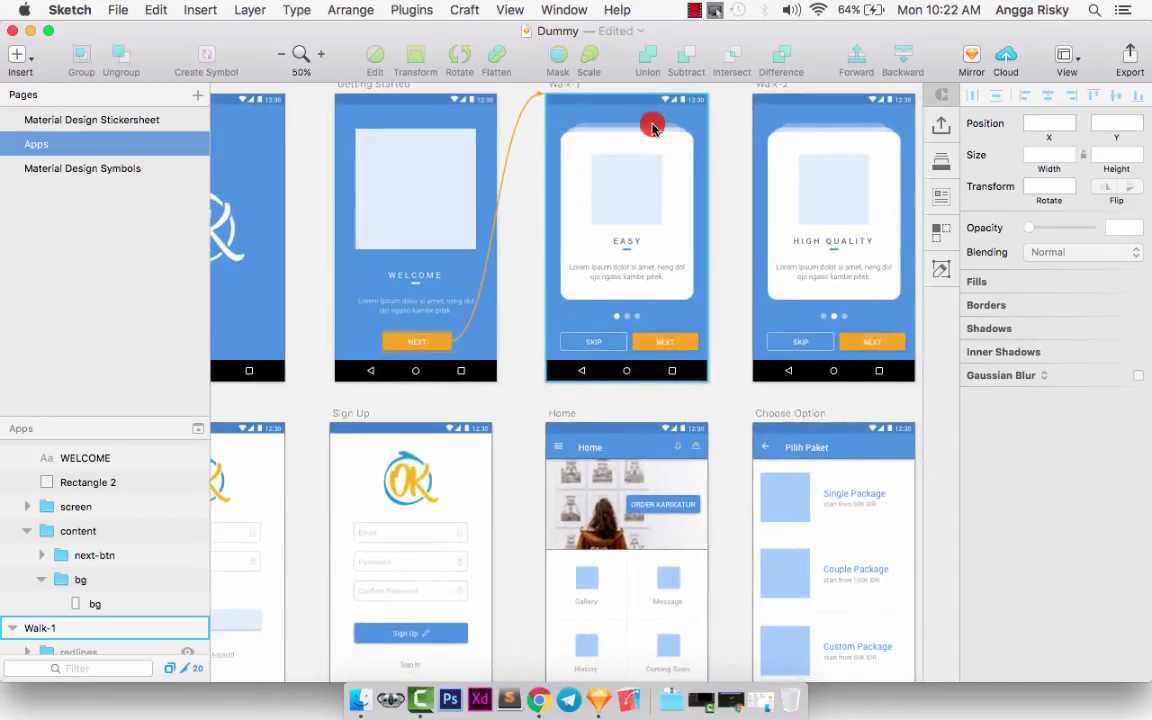
scroll(652, 127, "down", 5)
scroll(655, 125, "left", 6)
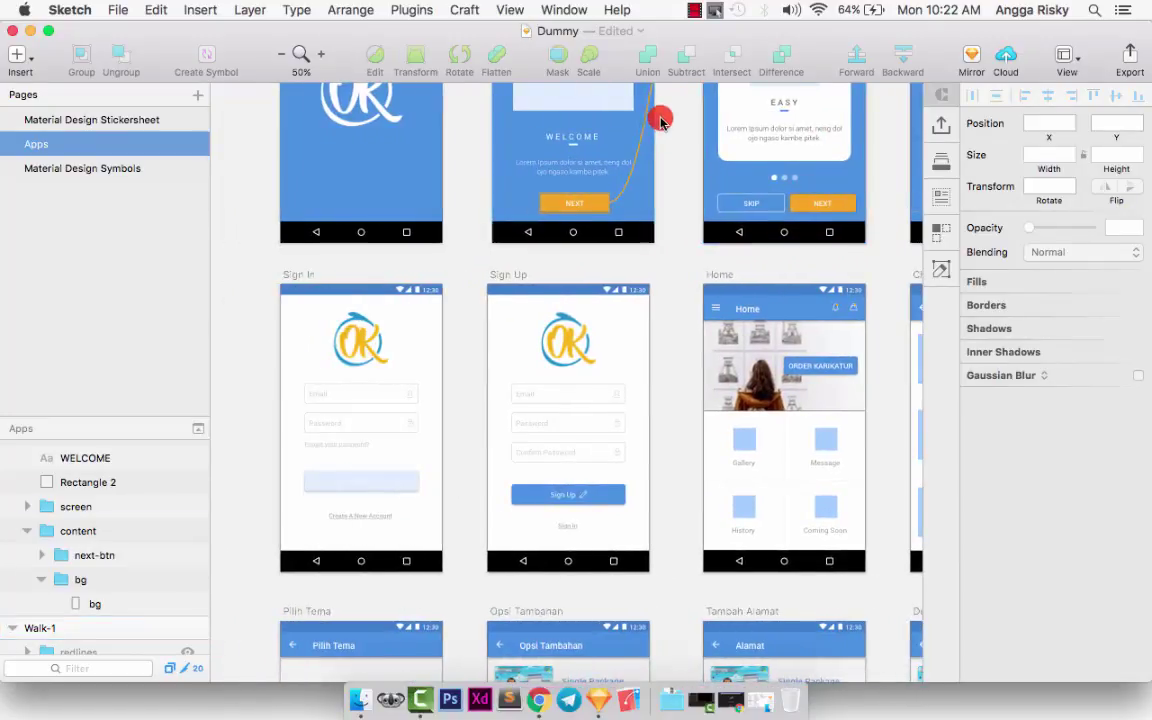
scroll(660, 121, "right", 2)
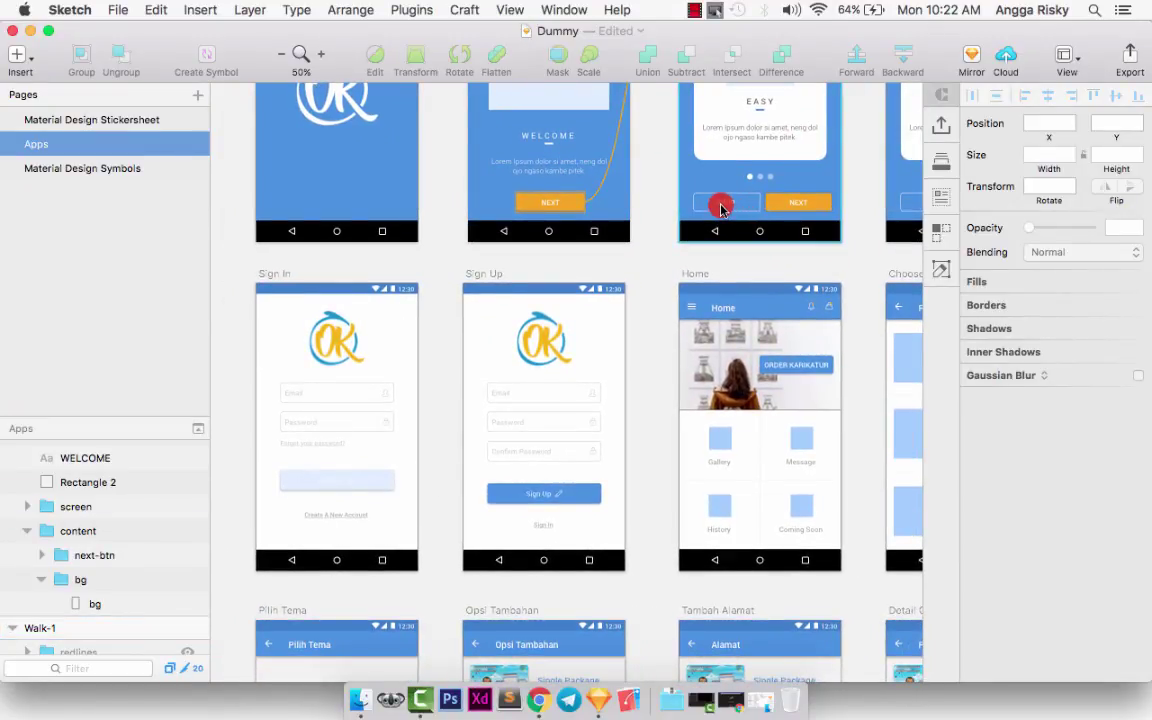
right_click(720, 207)
mouse_move(779, 167)
left_click(938, 228)
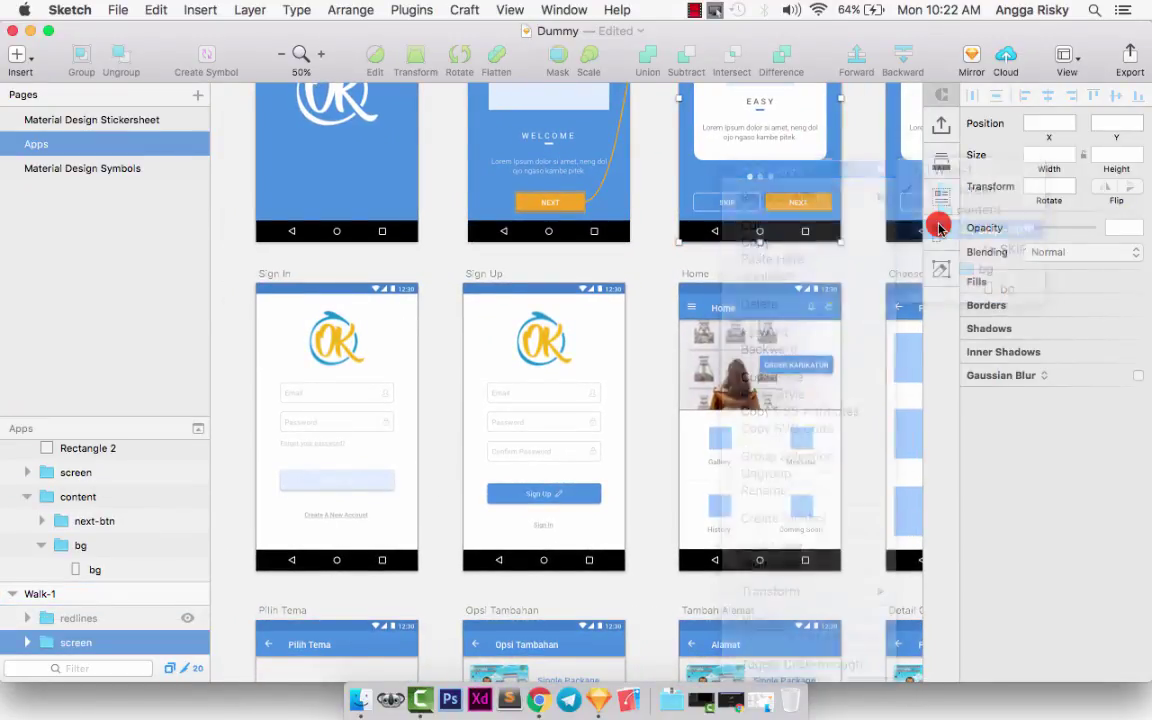
Step: Add the Sign In artboard to the selection and create the User Flows link
scroll(694, 244, "right", 5)
scroll(694, 244, "up", 1)
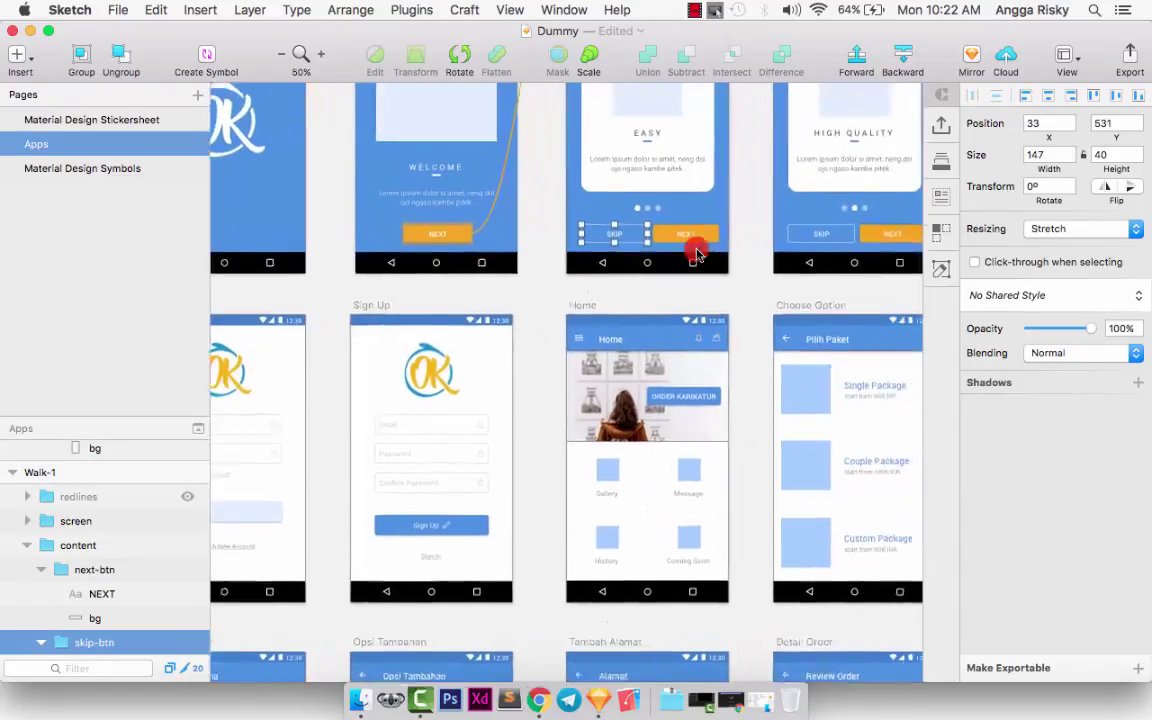
scroll(694, 250, "right", 5)
scroll(694, 250, "left", 10)
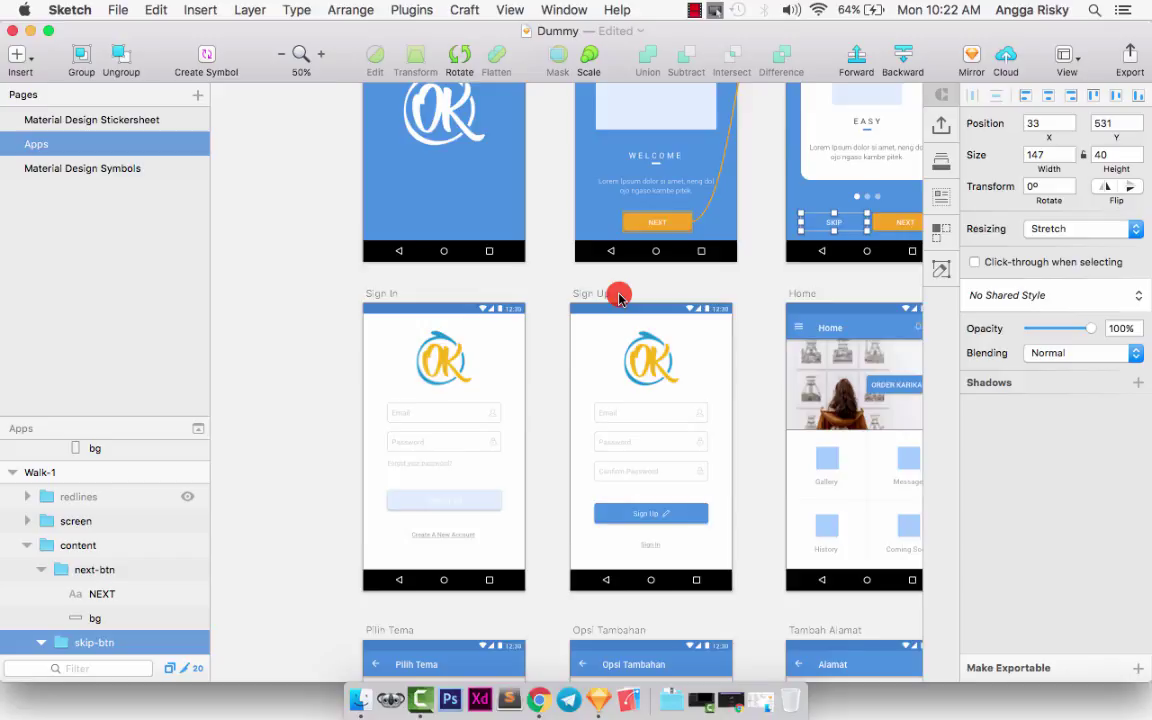
scroll(619, 296, "right", 3)
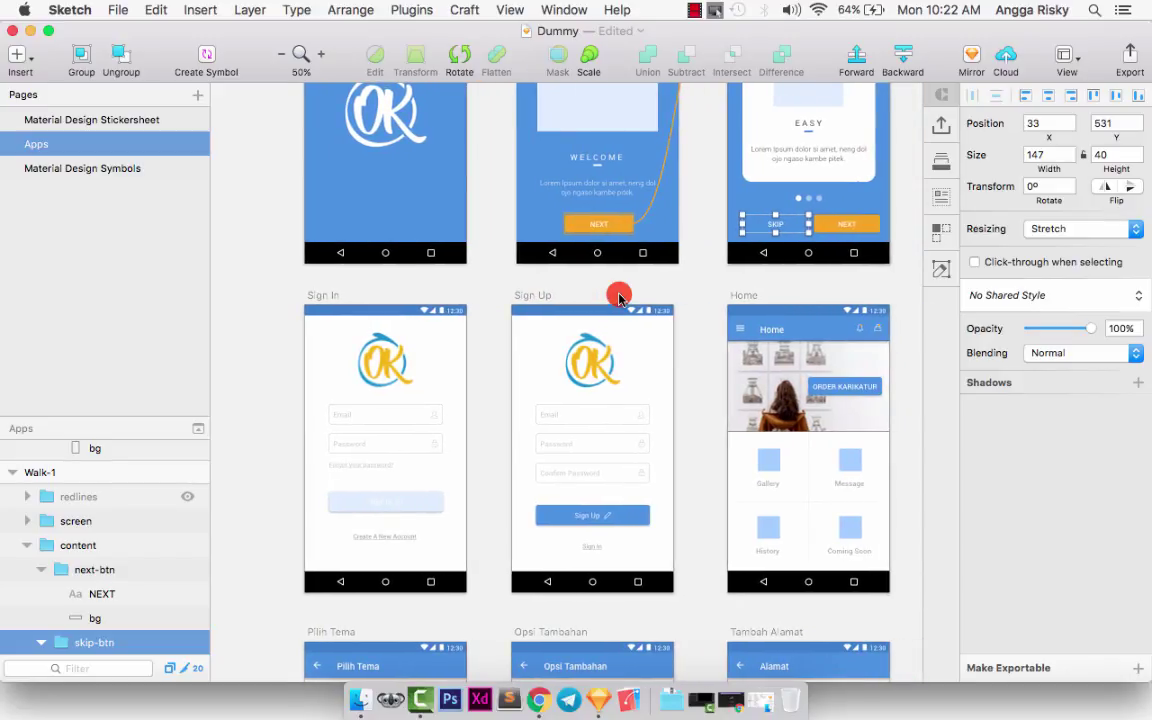
scroll(619, 296, "left", 1)
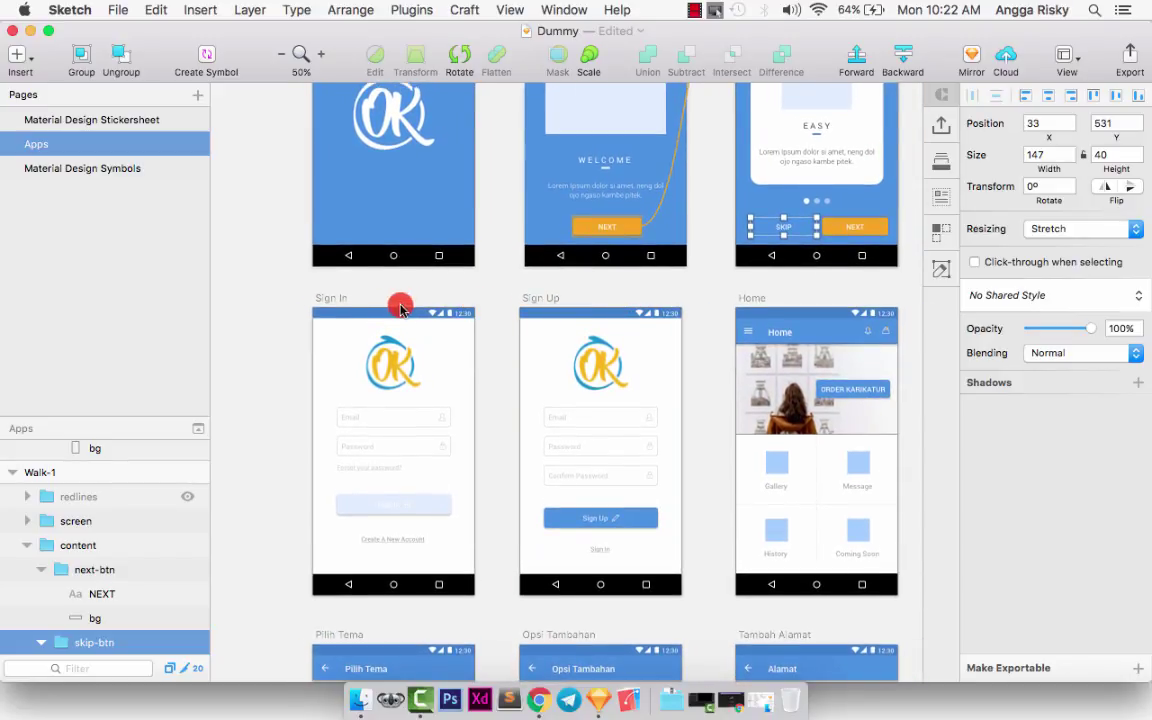
left_click(333, 296)
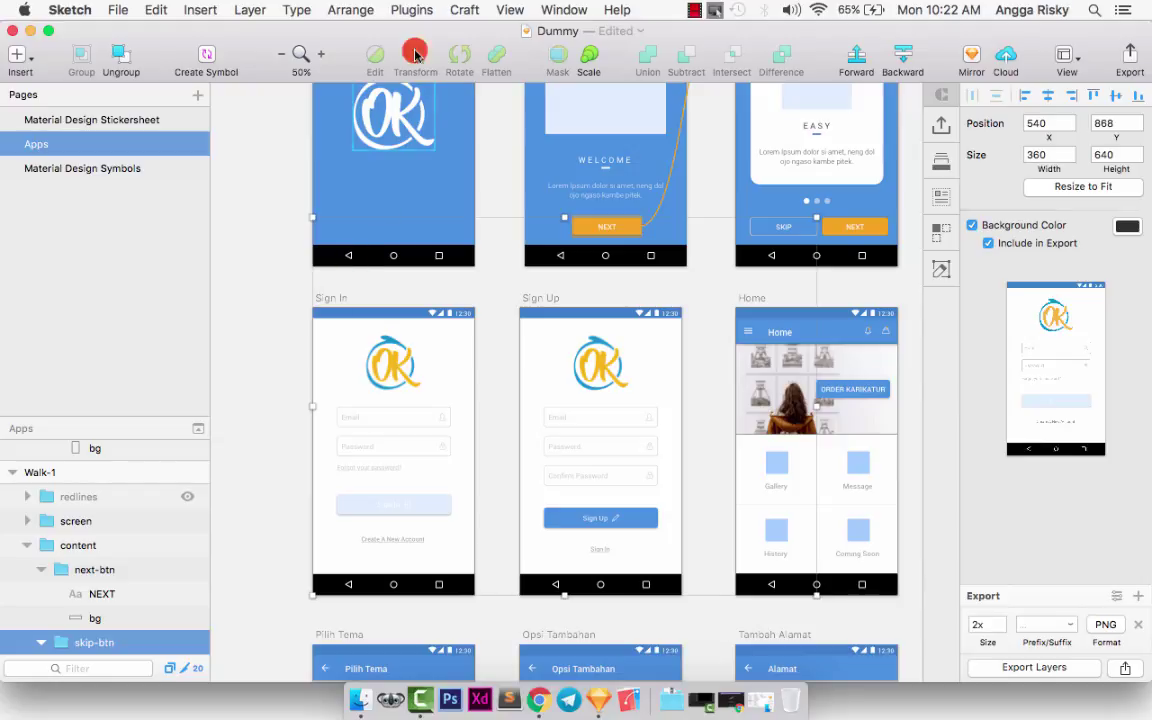
left_click(411, 10)
mouse_move(477, 98)
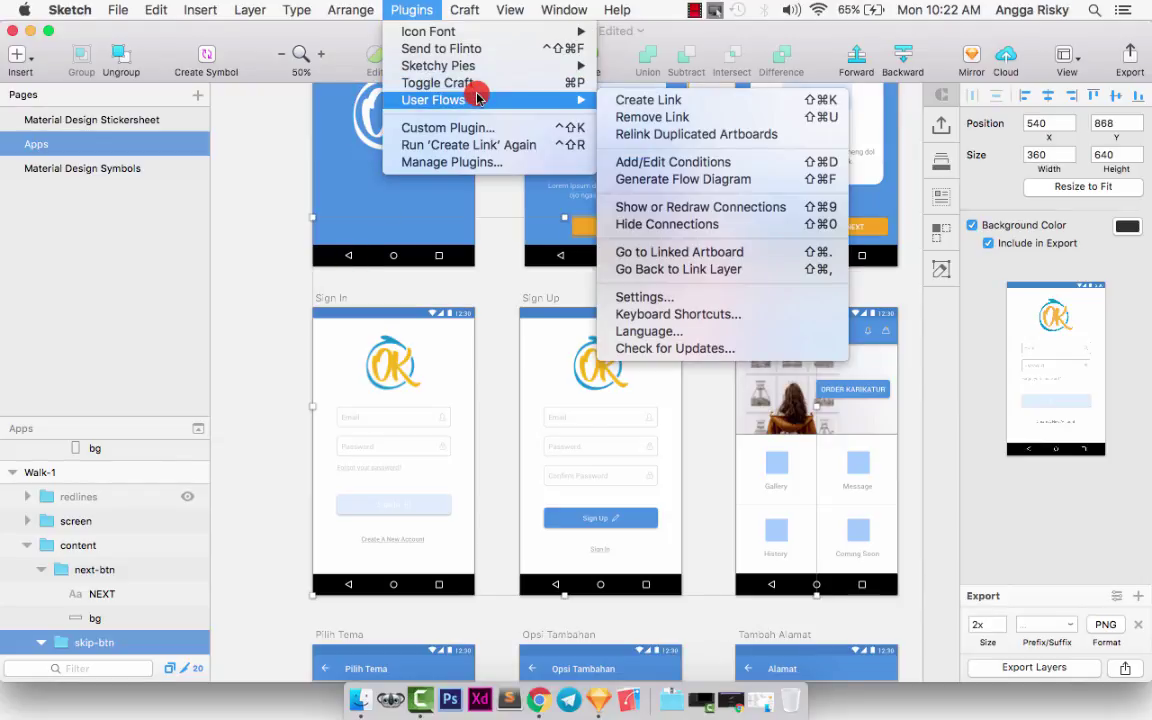
left_click(666, 100)
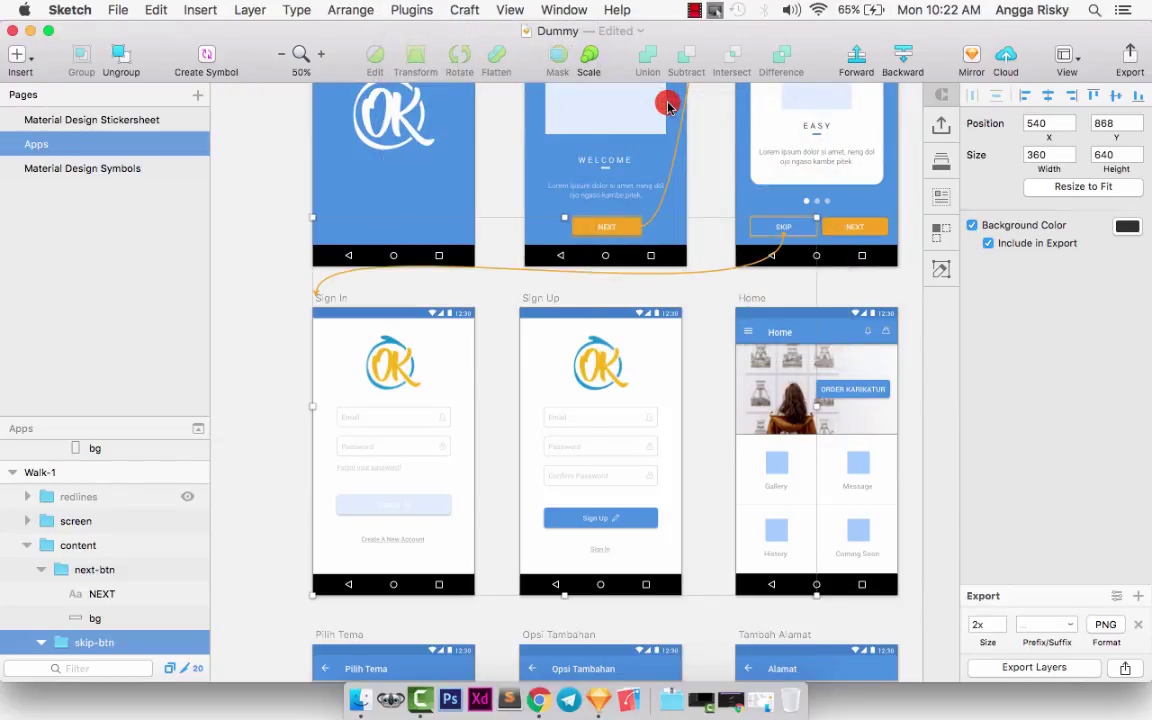
Step: Select the Gallery tile's rectangle inside the Home screen's menus group
left_click(227, 288)
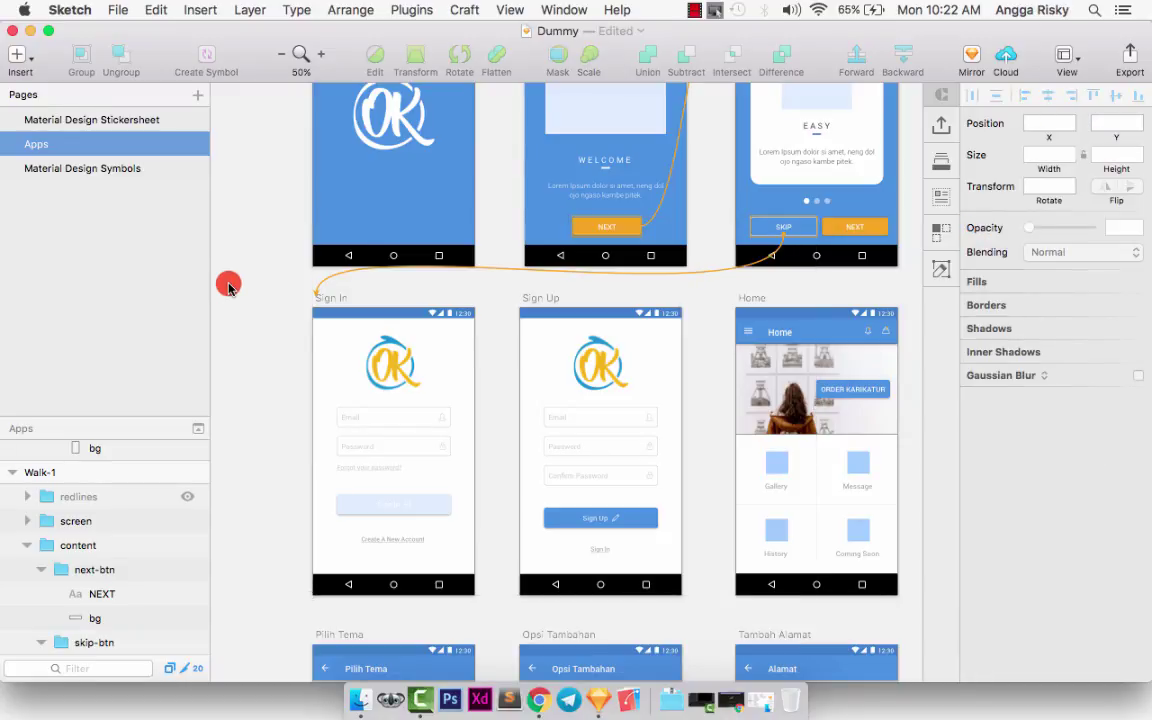
scroll(255, 298, "down", 10)
scroll(255, 298, "right", 5)
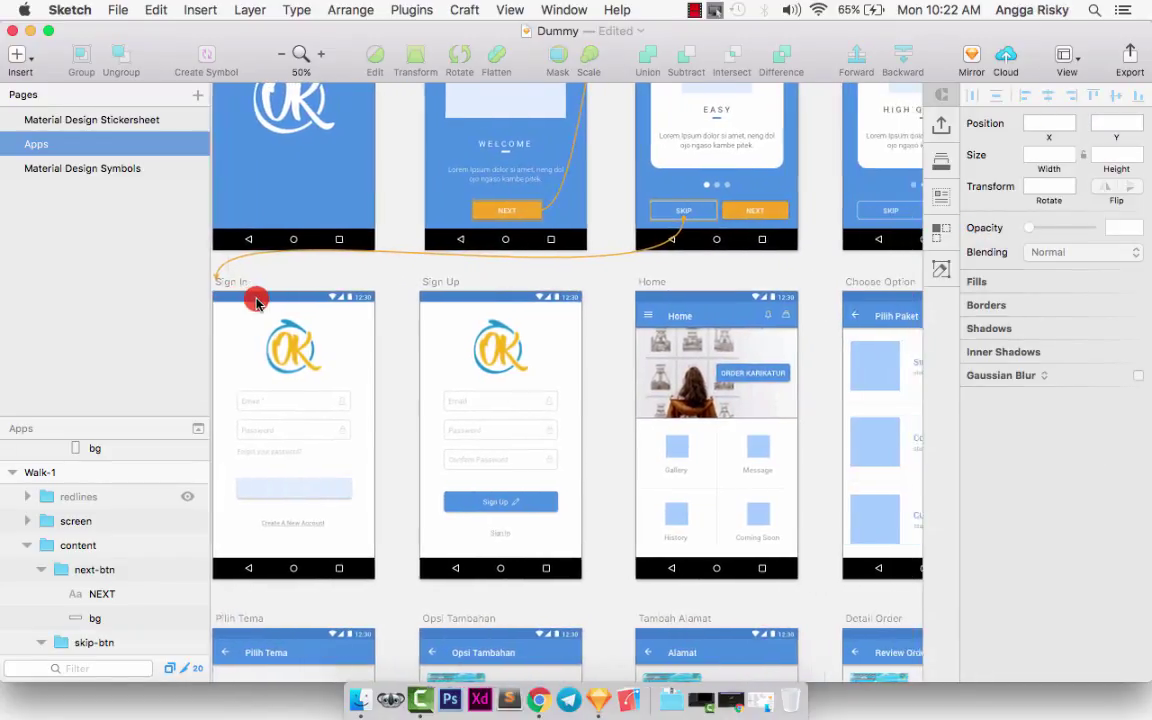
scroll(257, 297, "down", 10)
scroll(257, 297, "up", 7)
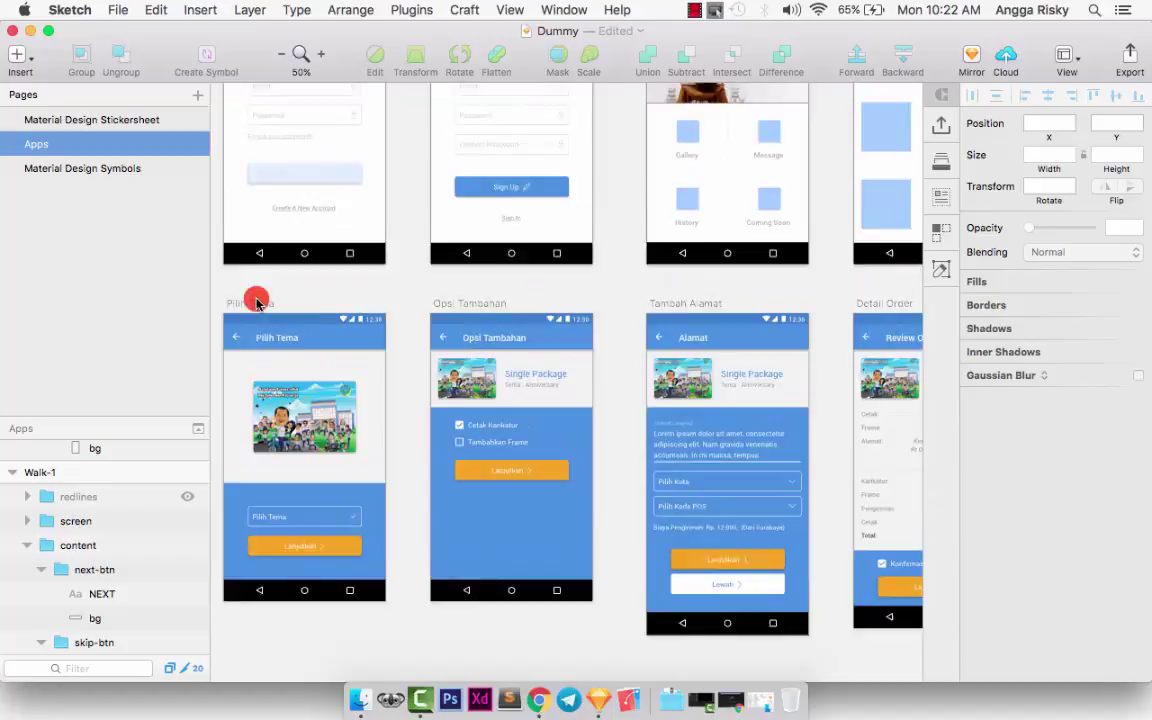
scroll(674, 193, "up", 4)
scroll(674, 193, "right", 10)
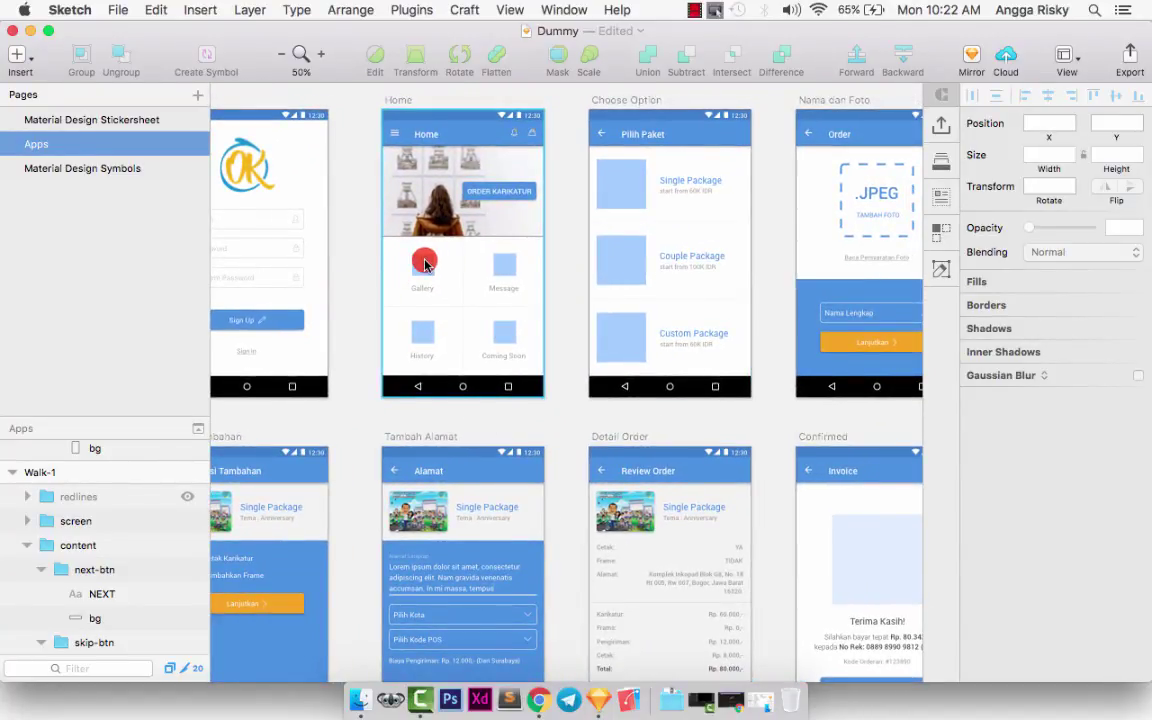
right_click(424, 263)
mouse_move(530, 167)
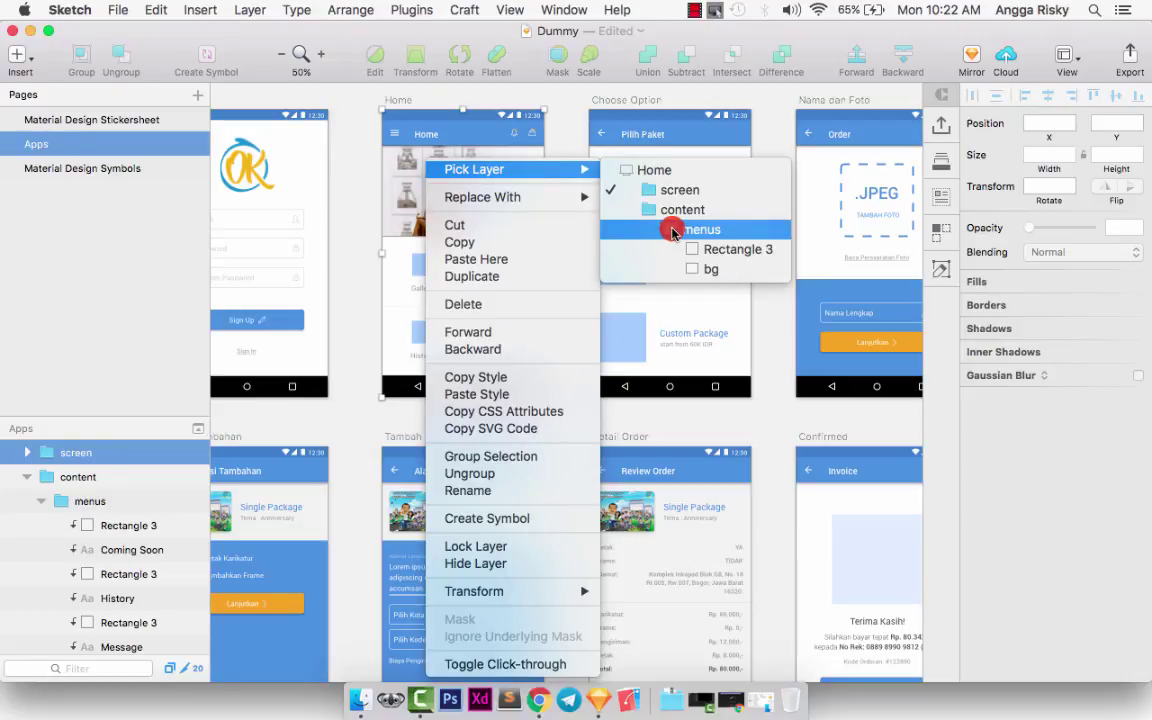
left_click(673, 230)
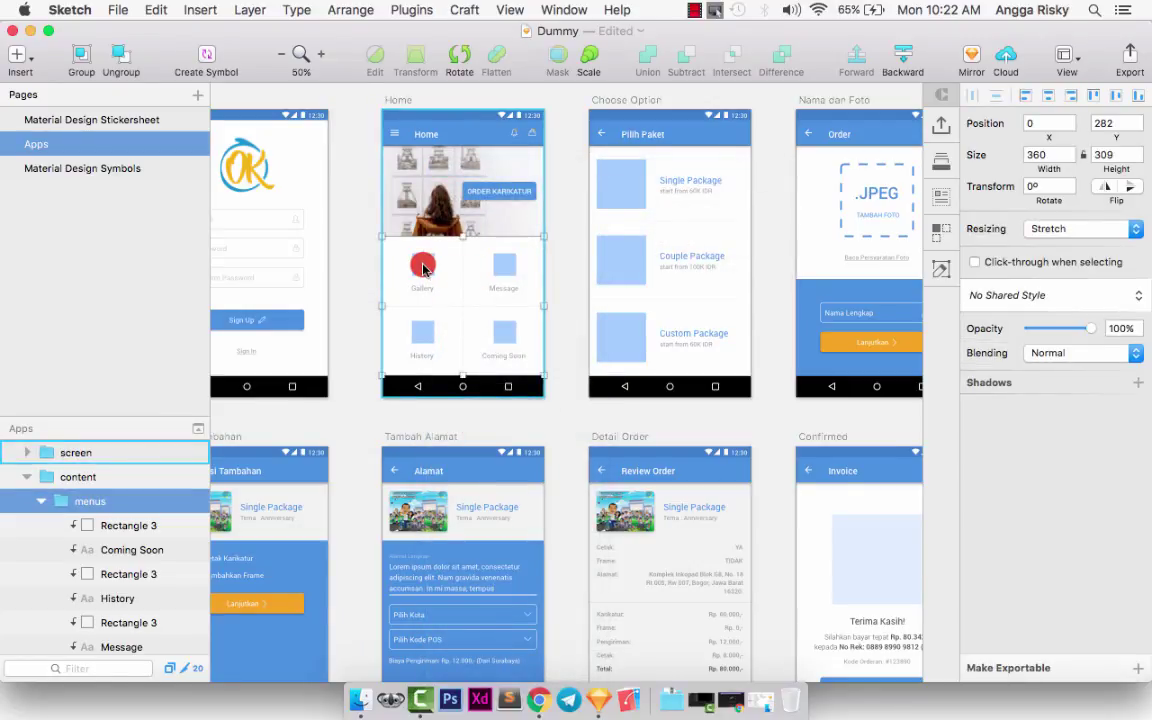
right_click(423, 267)
mouse_move(550, 168)
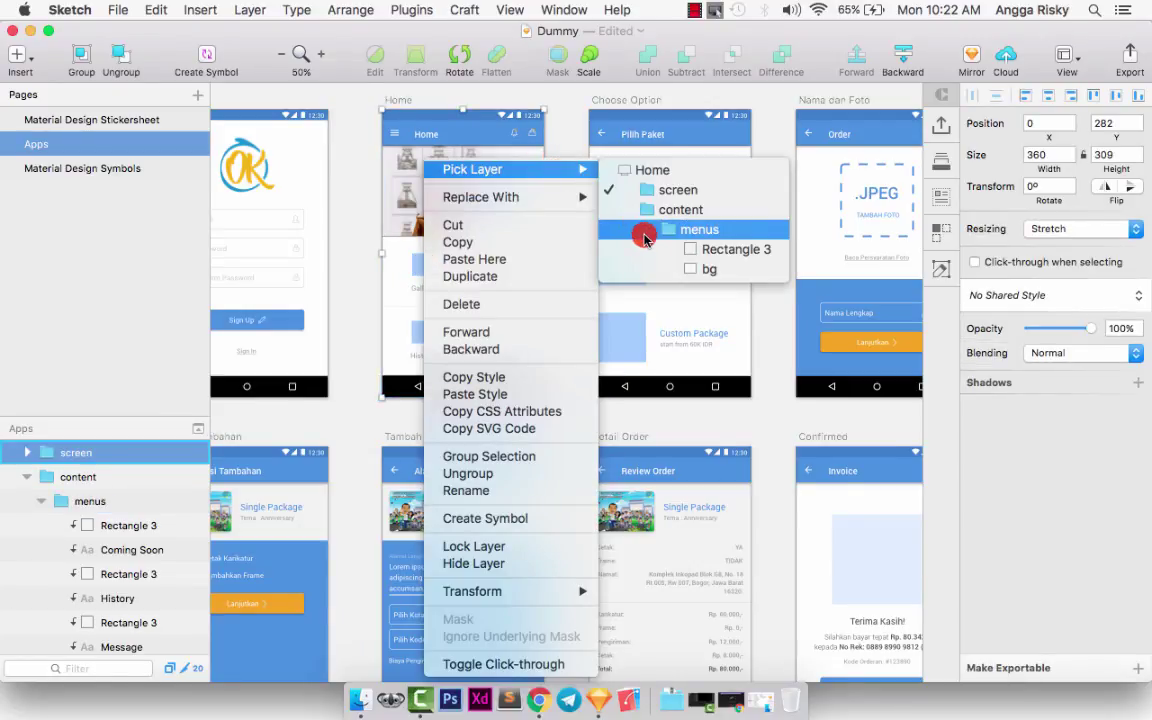
left_click(645, 249)
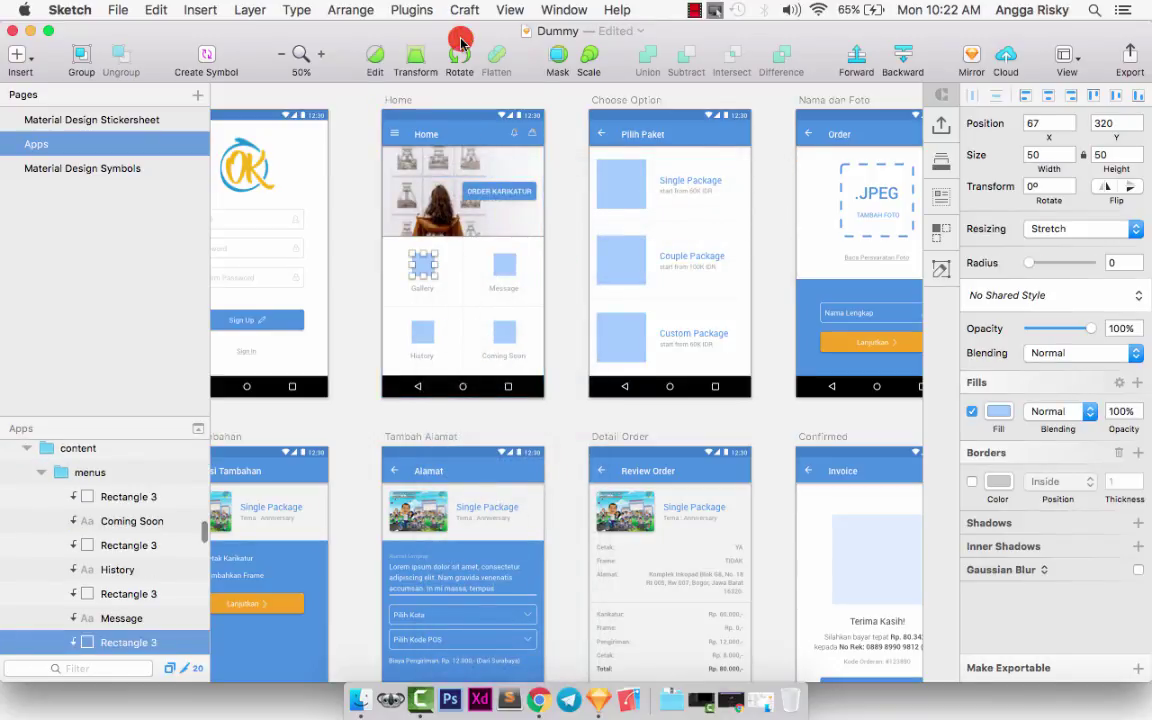
Step: Add the Choose Option artboard and create the User Flows link to it
left_click(628, 104)
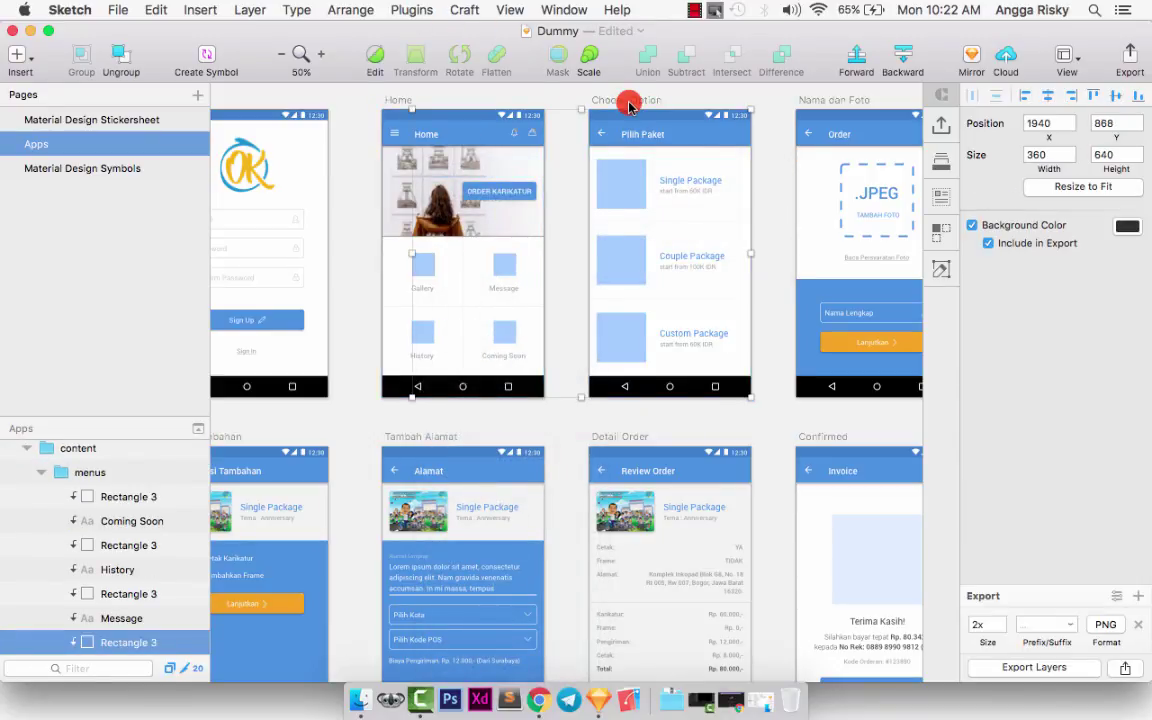
left_click(416, 11)
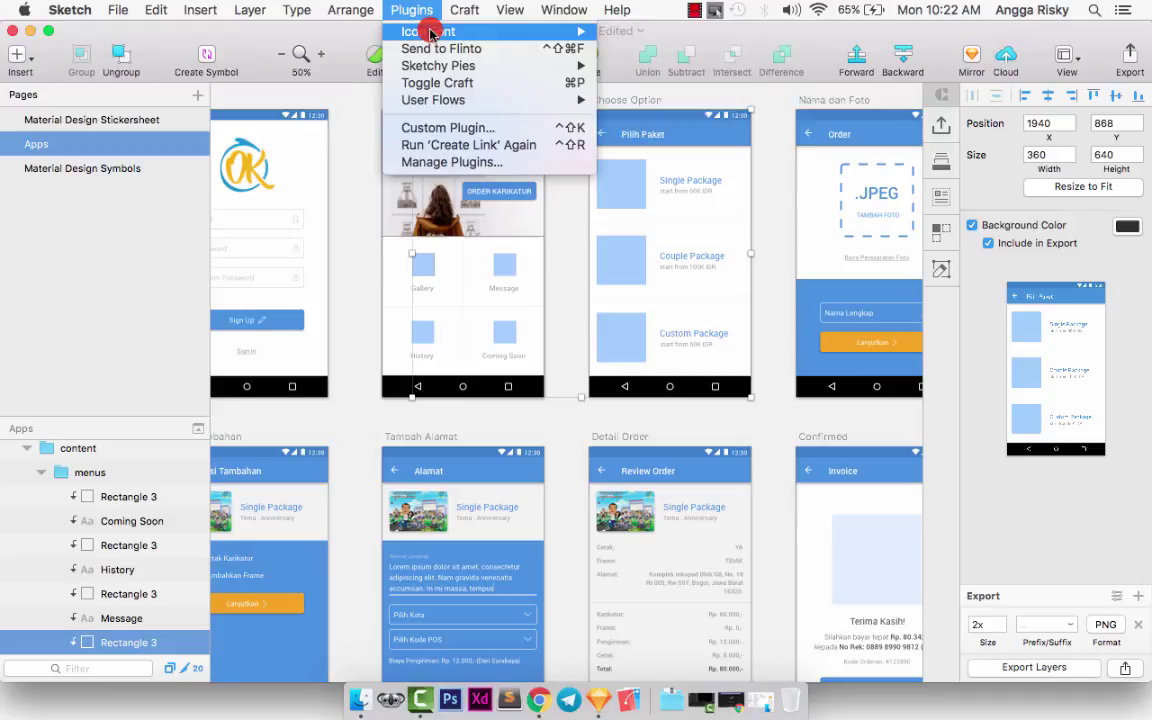
mouse_move(496, 99)
left_click(620, 98)
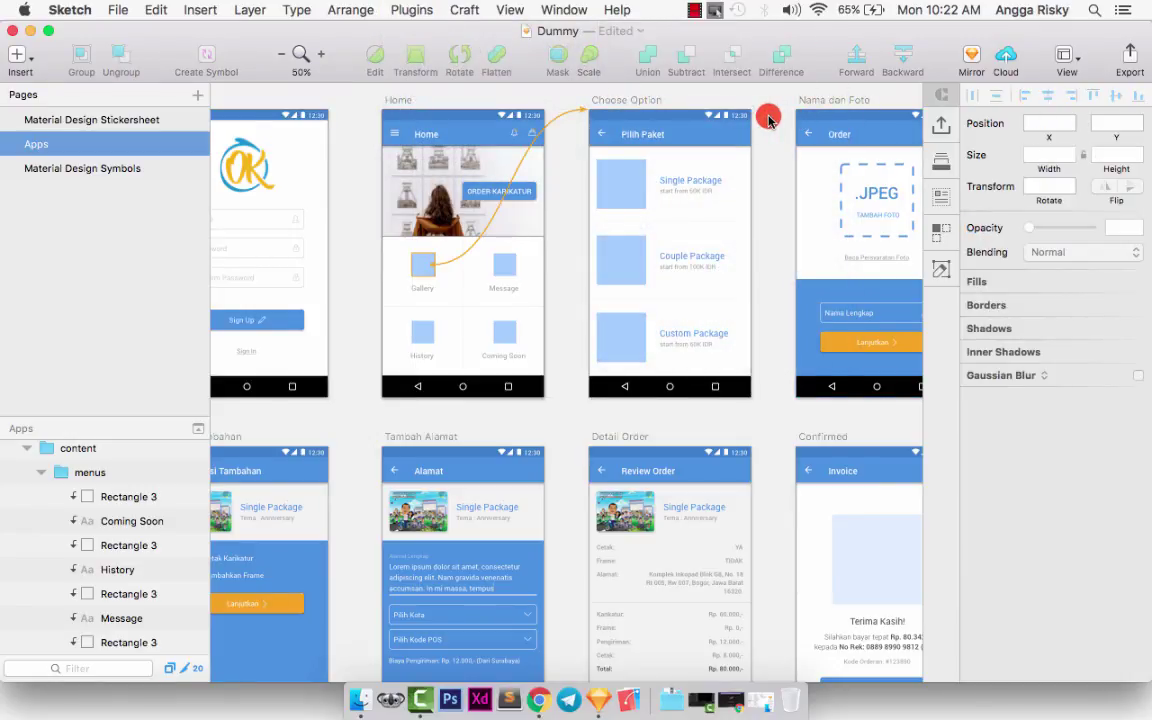
scroll(768, 120, "up", 10)
scroll(768, 120, "left", 10)
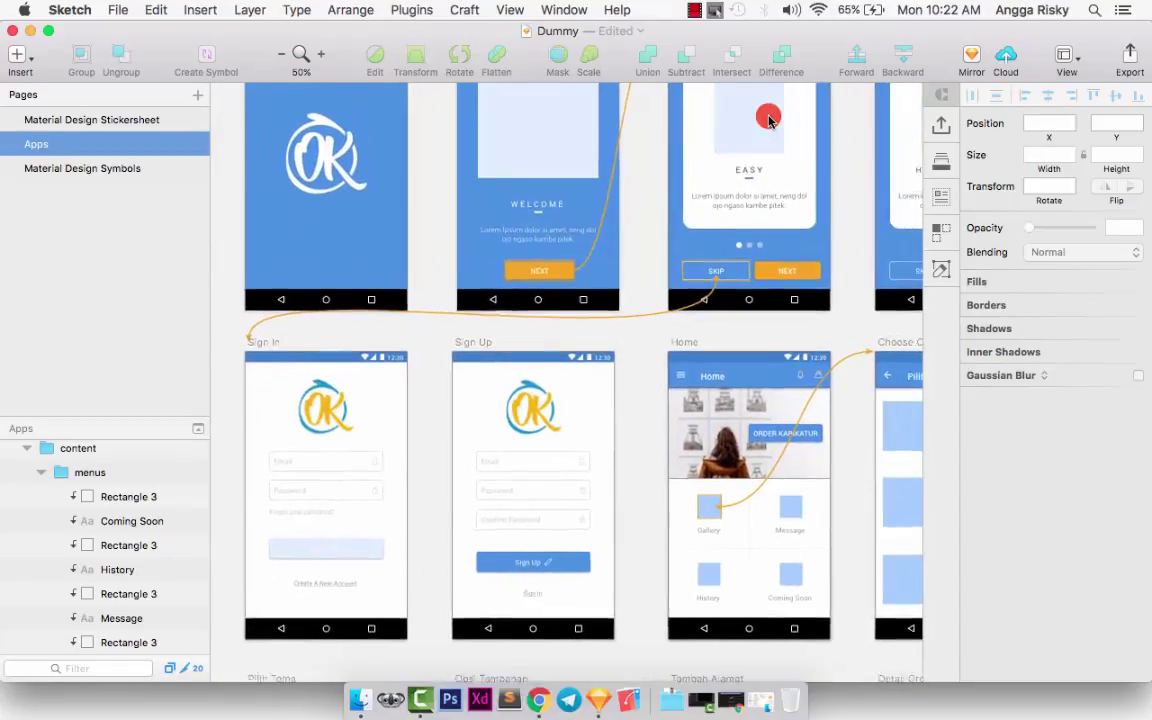
scroll(768, 120, "up", 5)
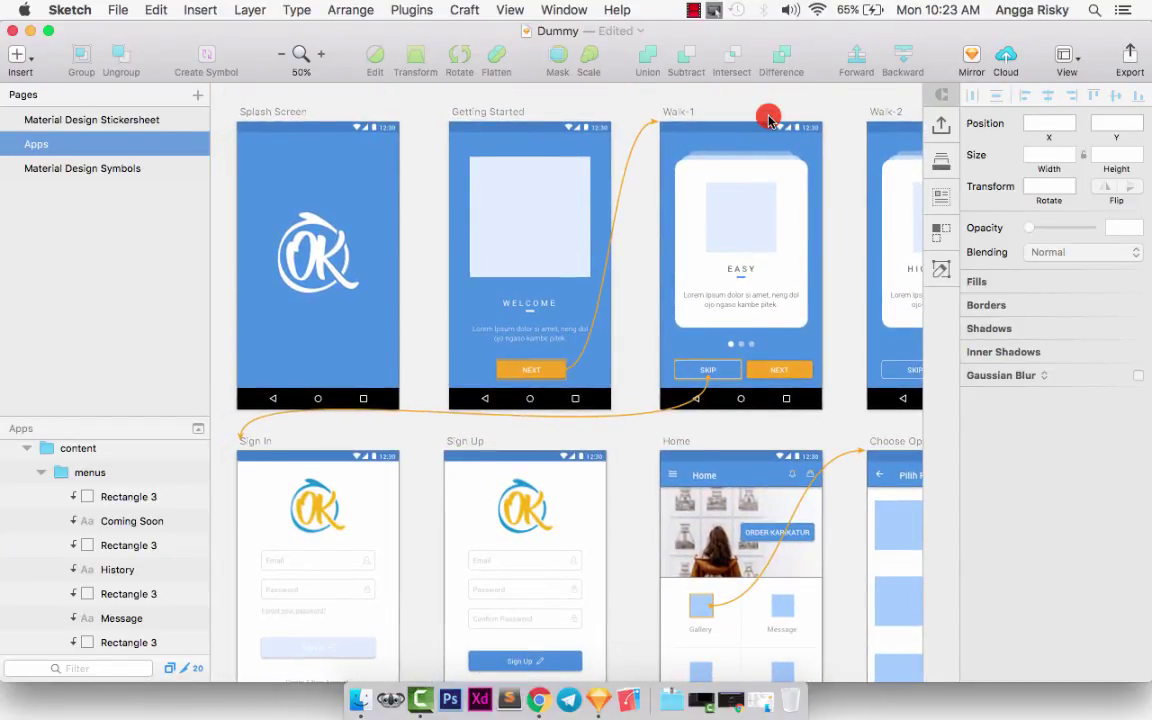
scroll(768, 120, "right", 1)
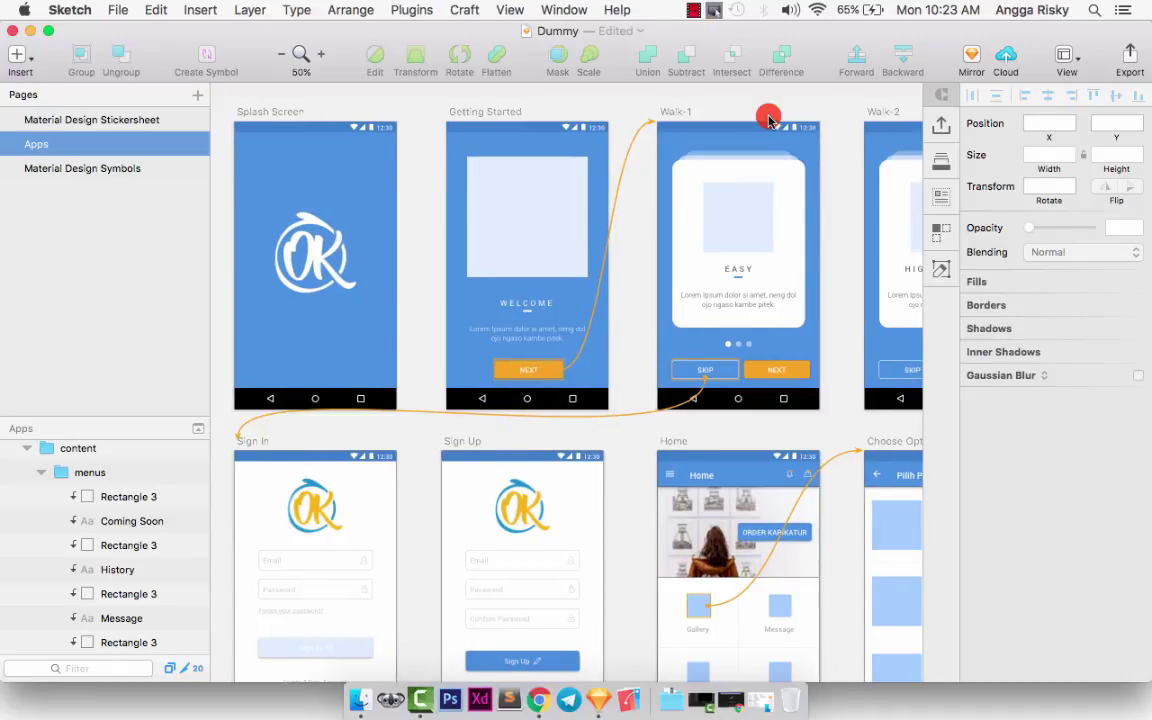
scroll(768, 120, "down", 1)
scroll(768, 120, "left", 2)
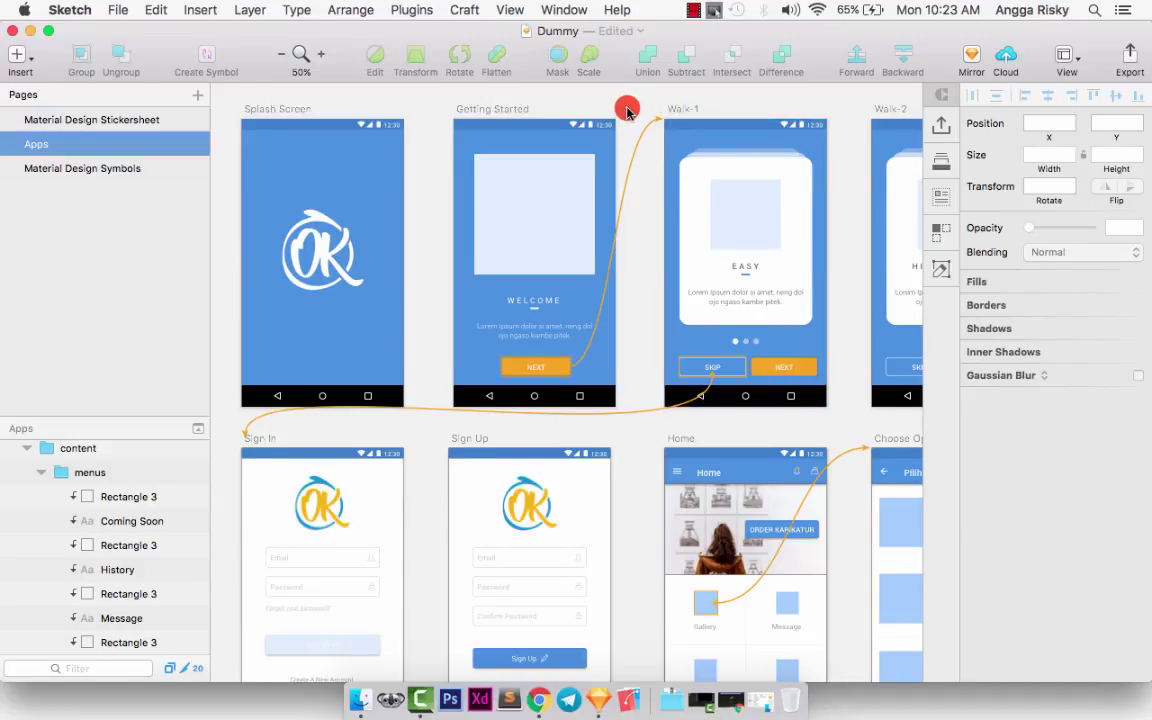
scroll(626, 111, "down", 3)
scroll(626, 111, "right", 2)
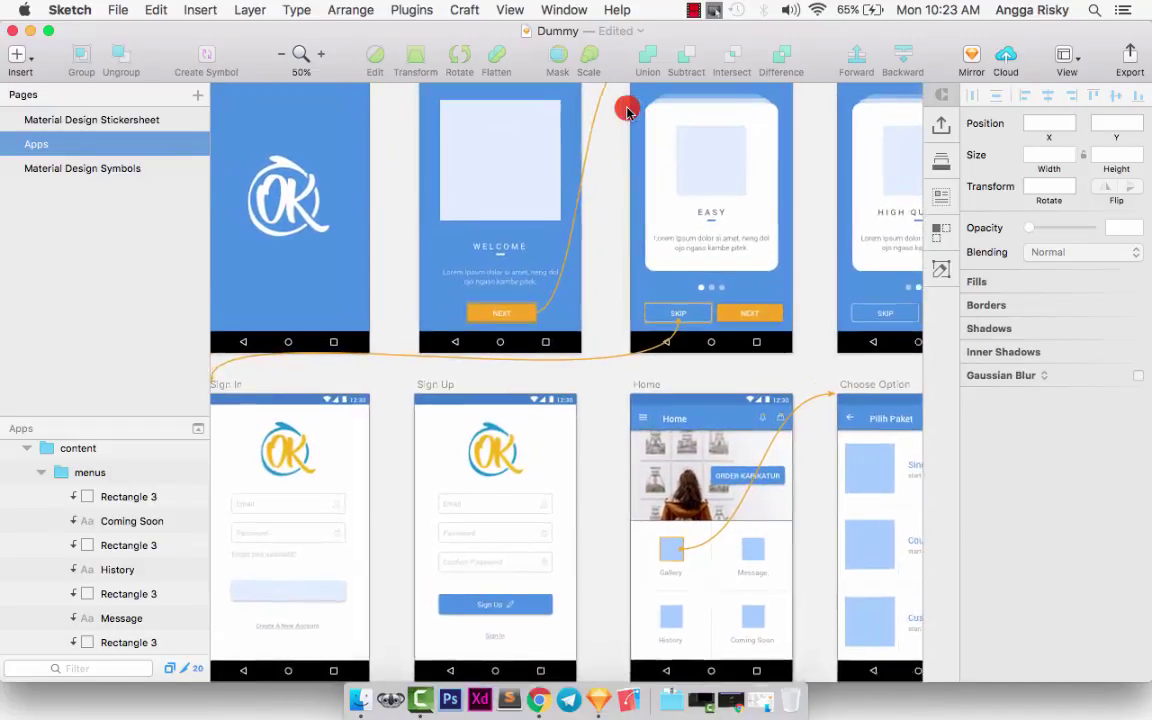
scroll(626, 111, "up", 3)
scroll(626, 111, "left", 1)
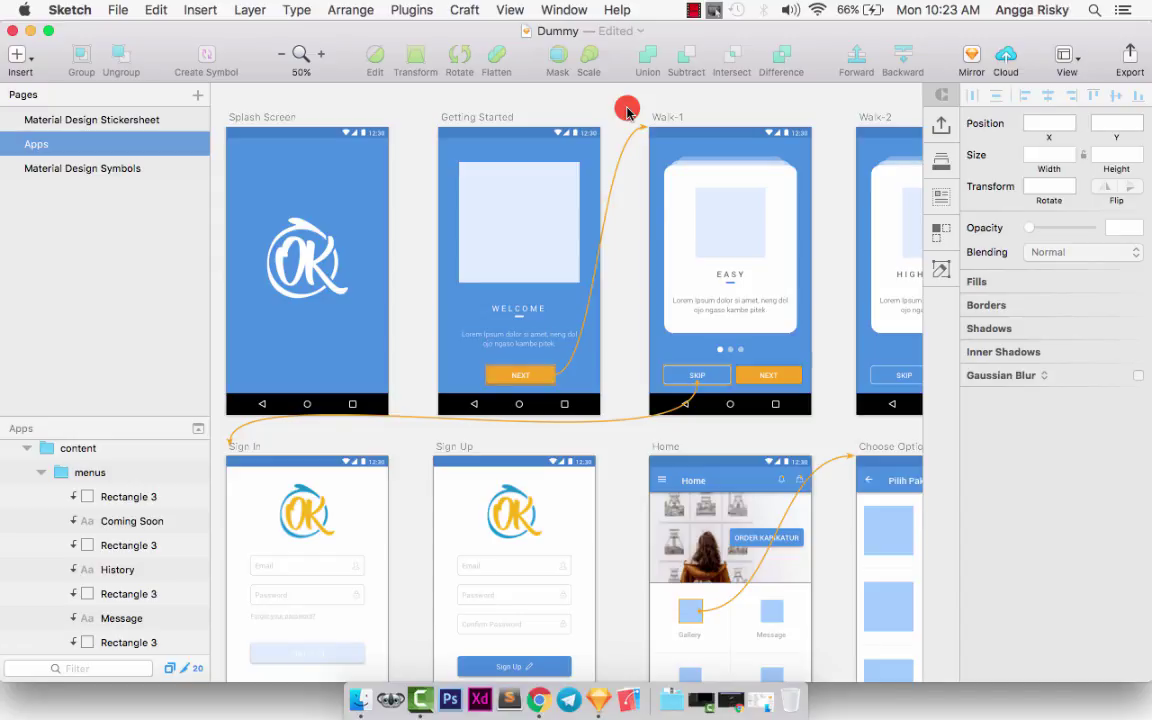
scroll(626, 111, "left", 2)
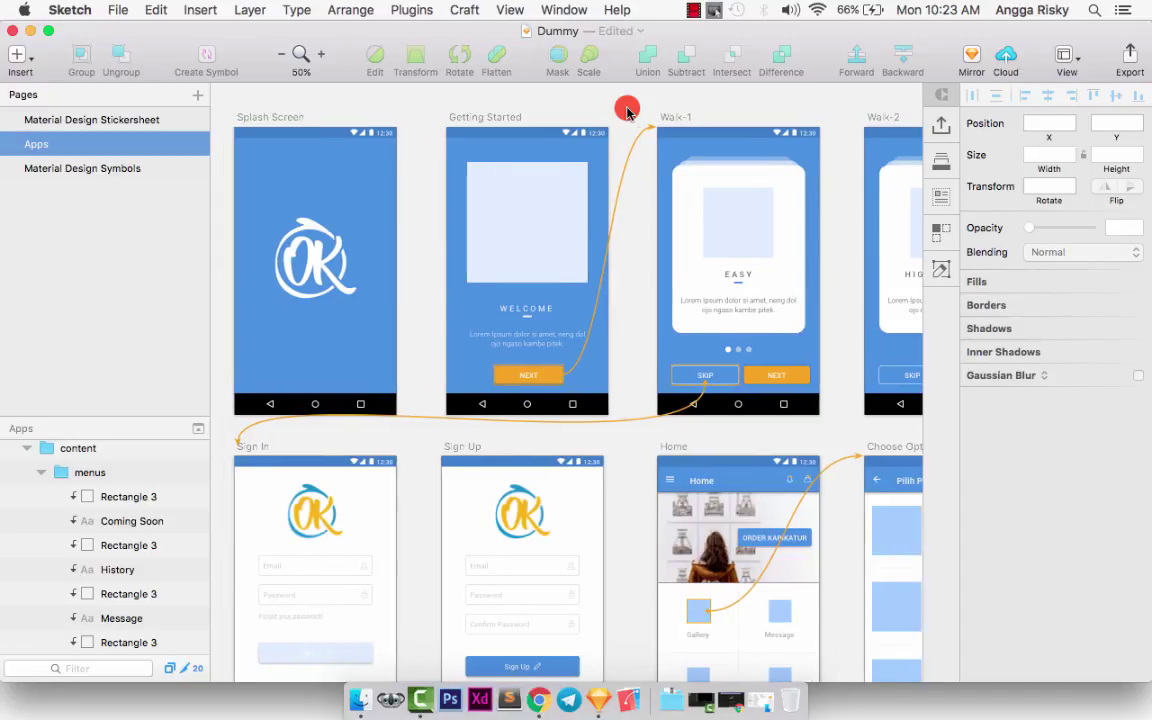